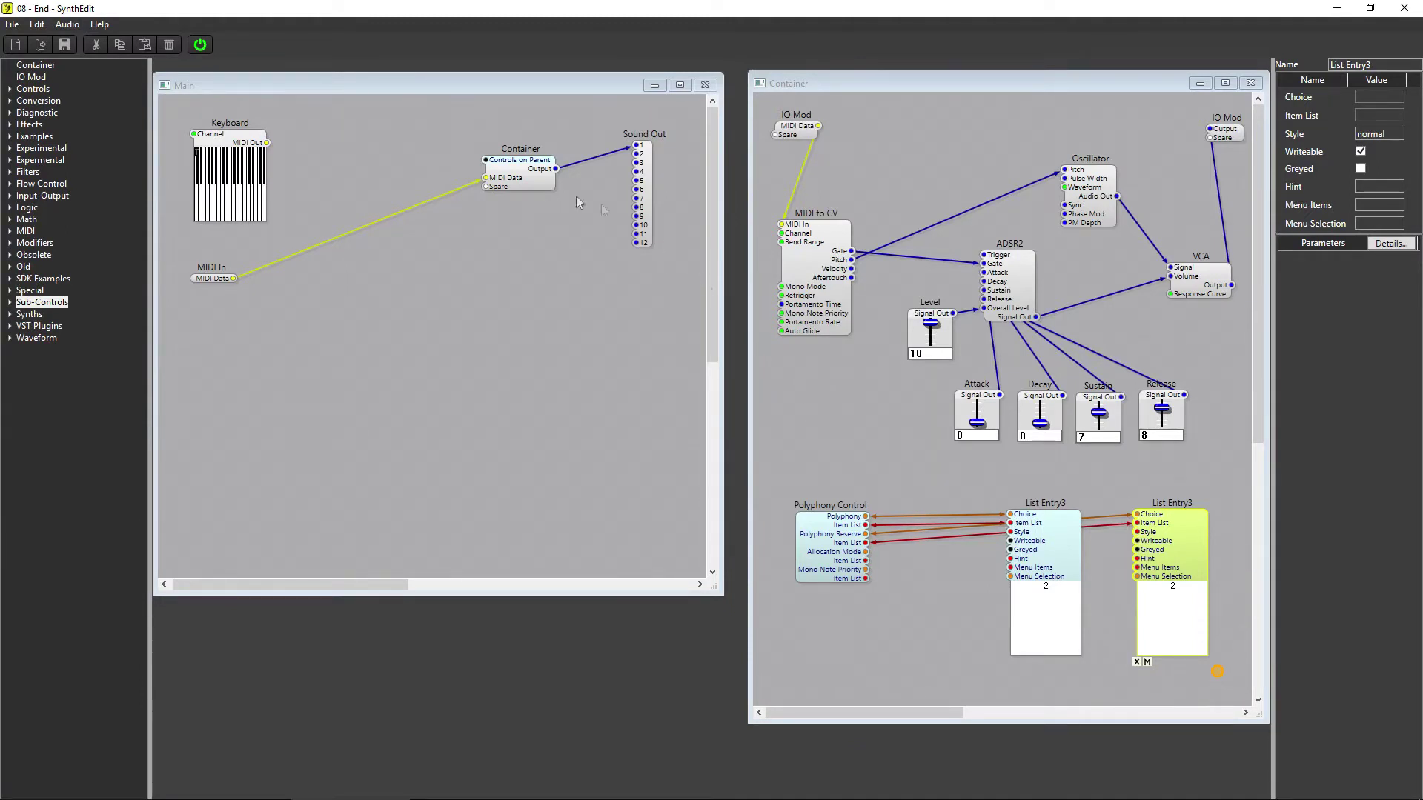
Step: Rename the Main structure's container to Synth in the properties panel
left_click(516, 165)
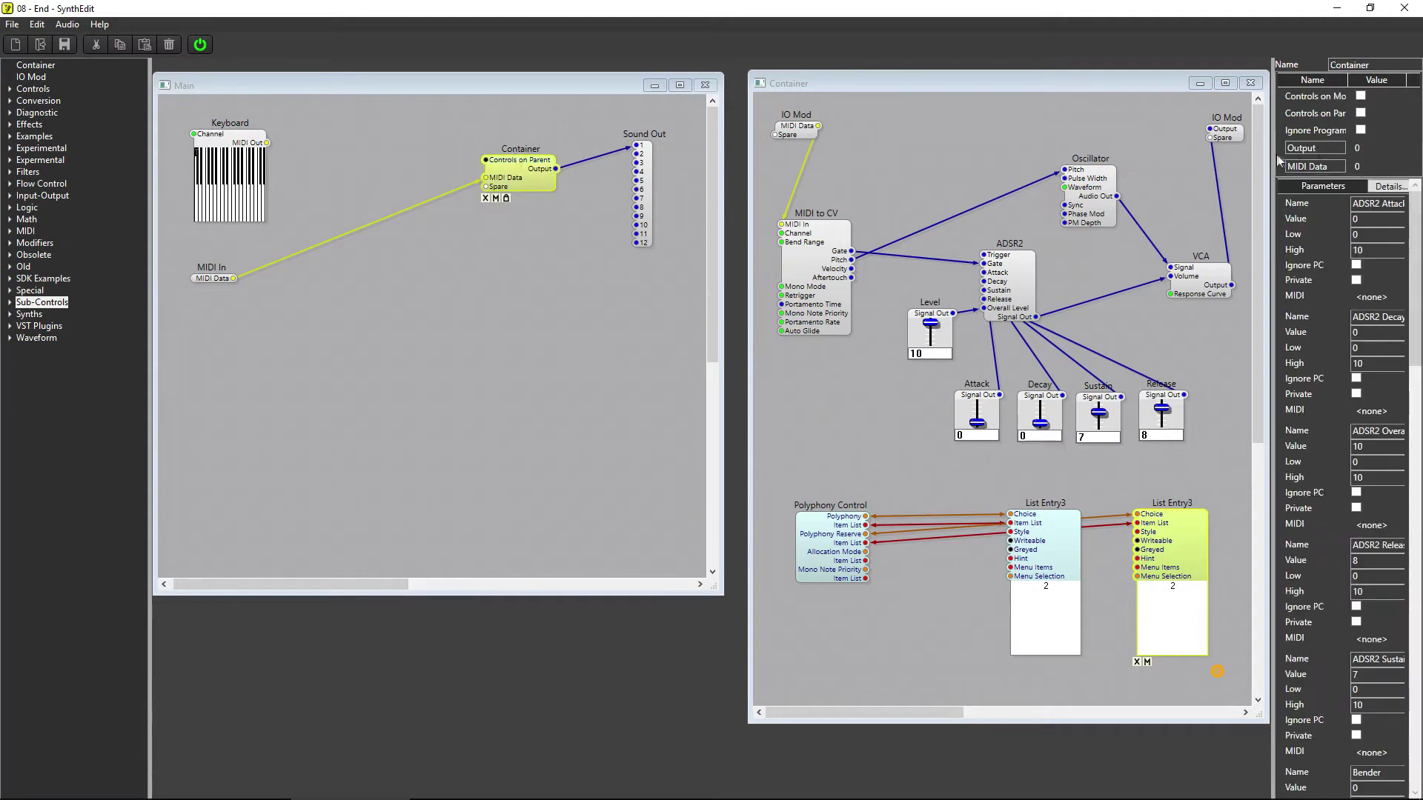
double_click(1372, 66)
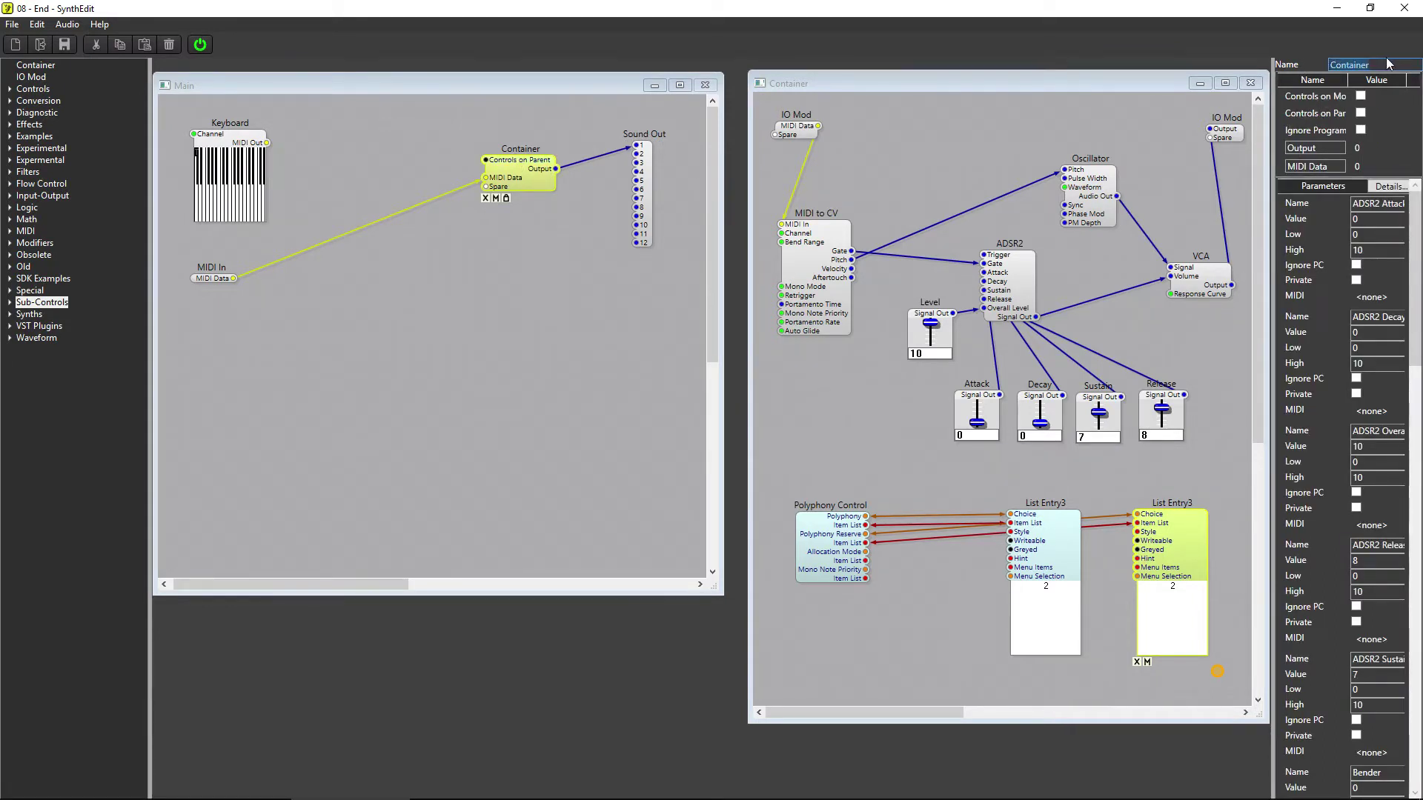
type("Synth")
key("Return")
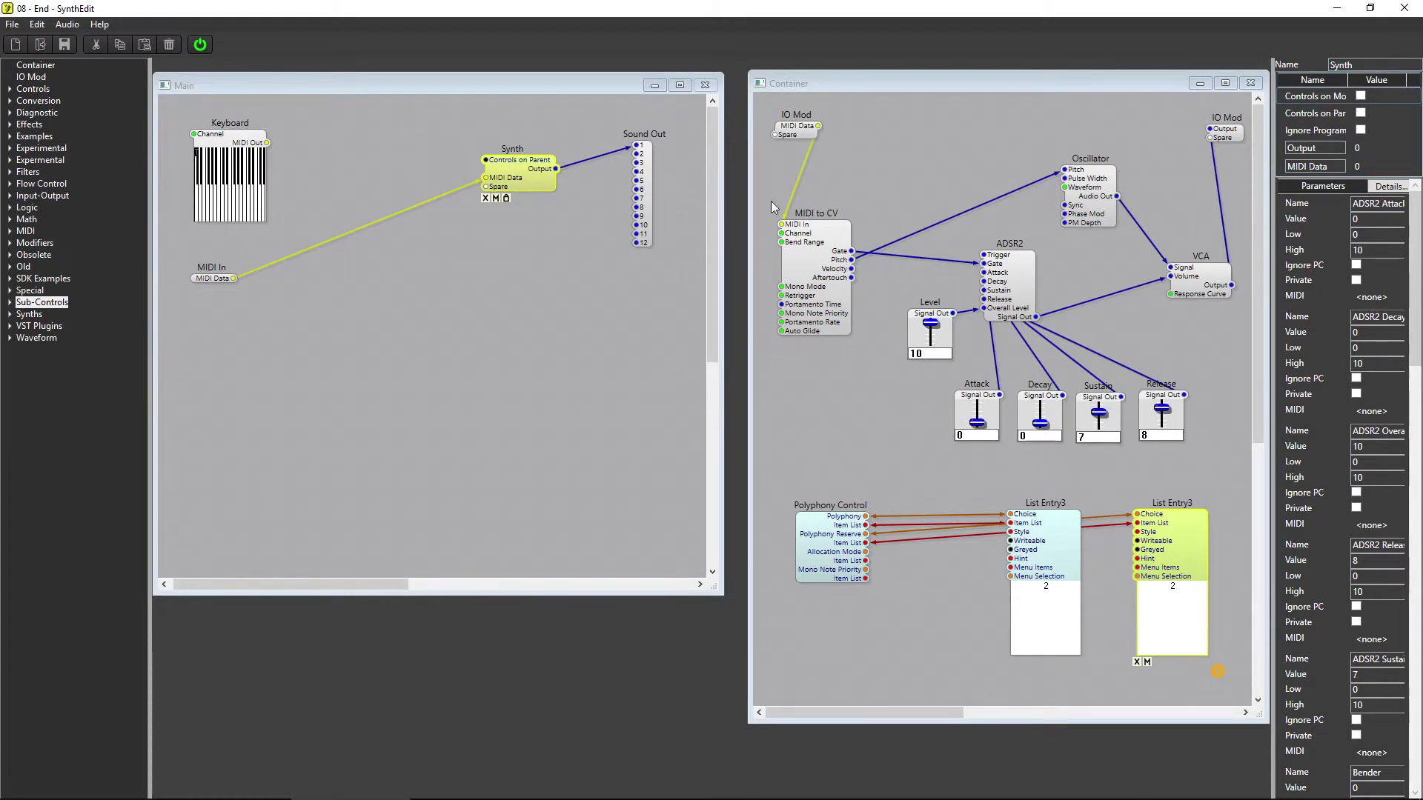
Step: Close the container's inner patch and reopen it as the Synth patch
left_click(1250, 83)
double_click(504, 171)
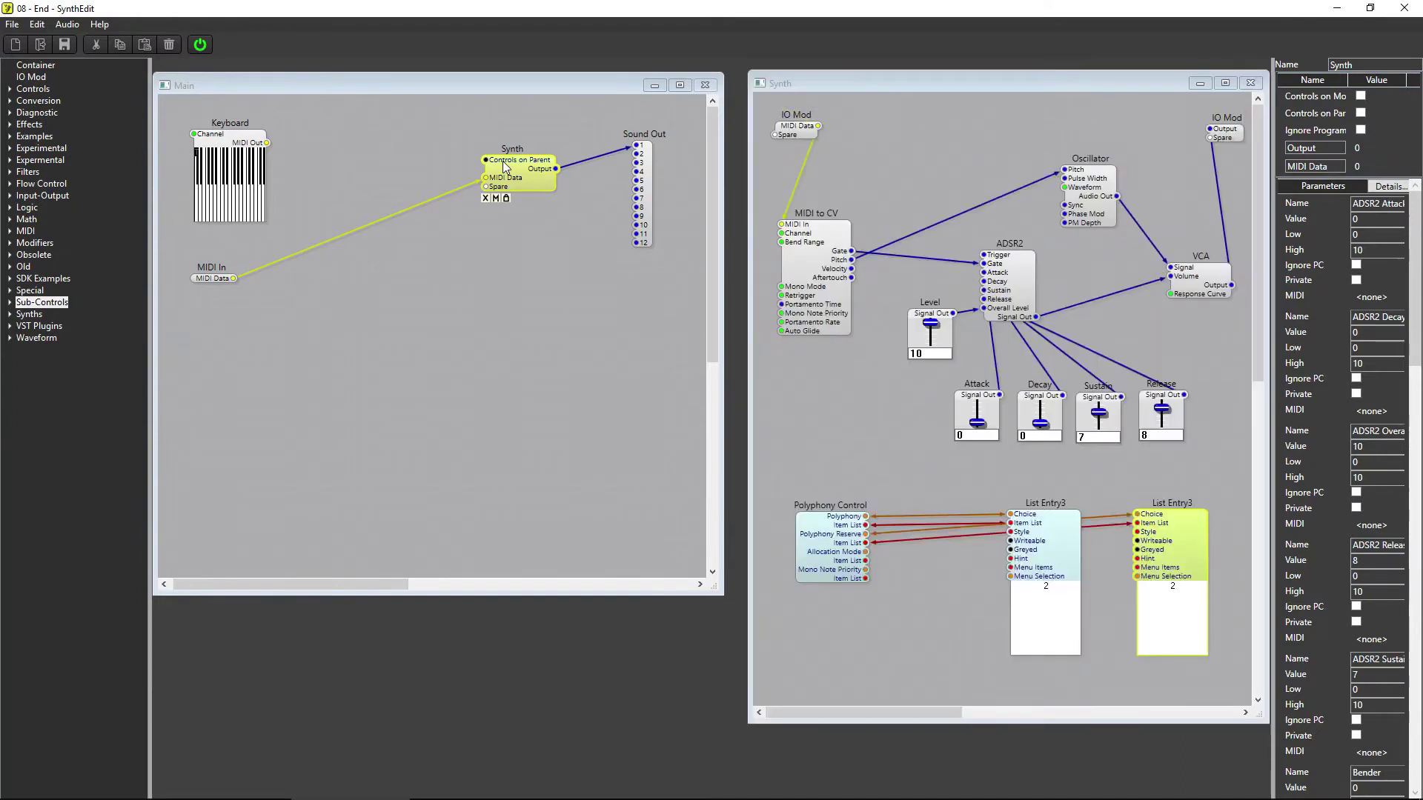
left_click(927, 154)
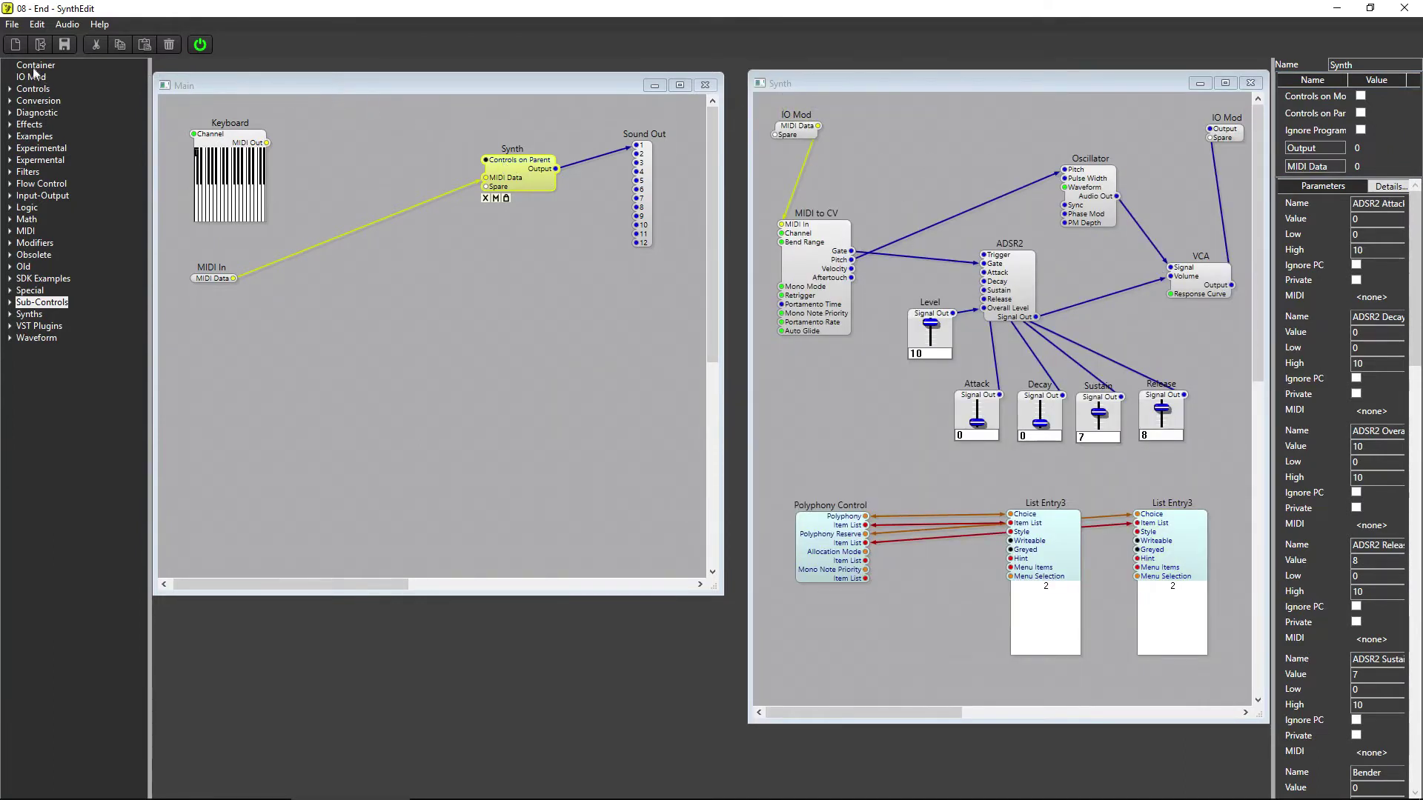
Step: Place a new container in the Synth patch and name it LFO
left_click_drag(35, 65, 810, 407)
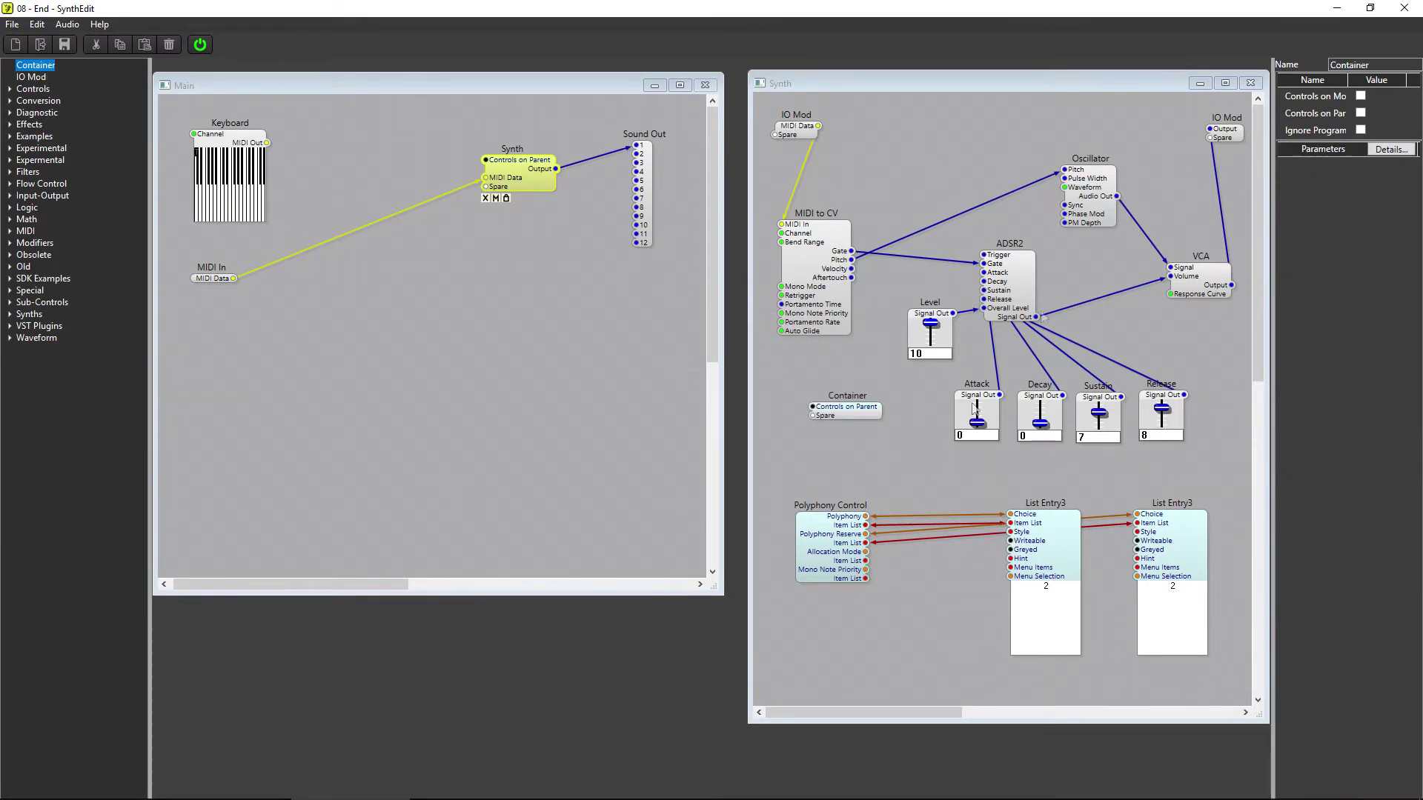
left_click(1331, 71)
type("LFO")
key("Tab")
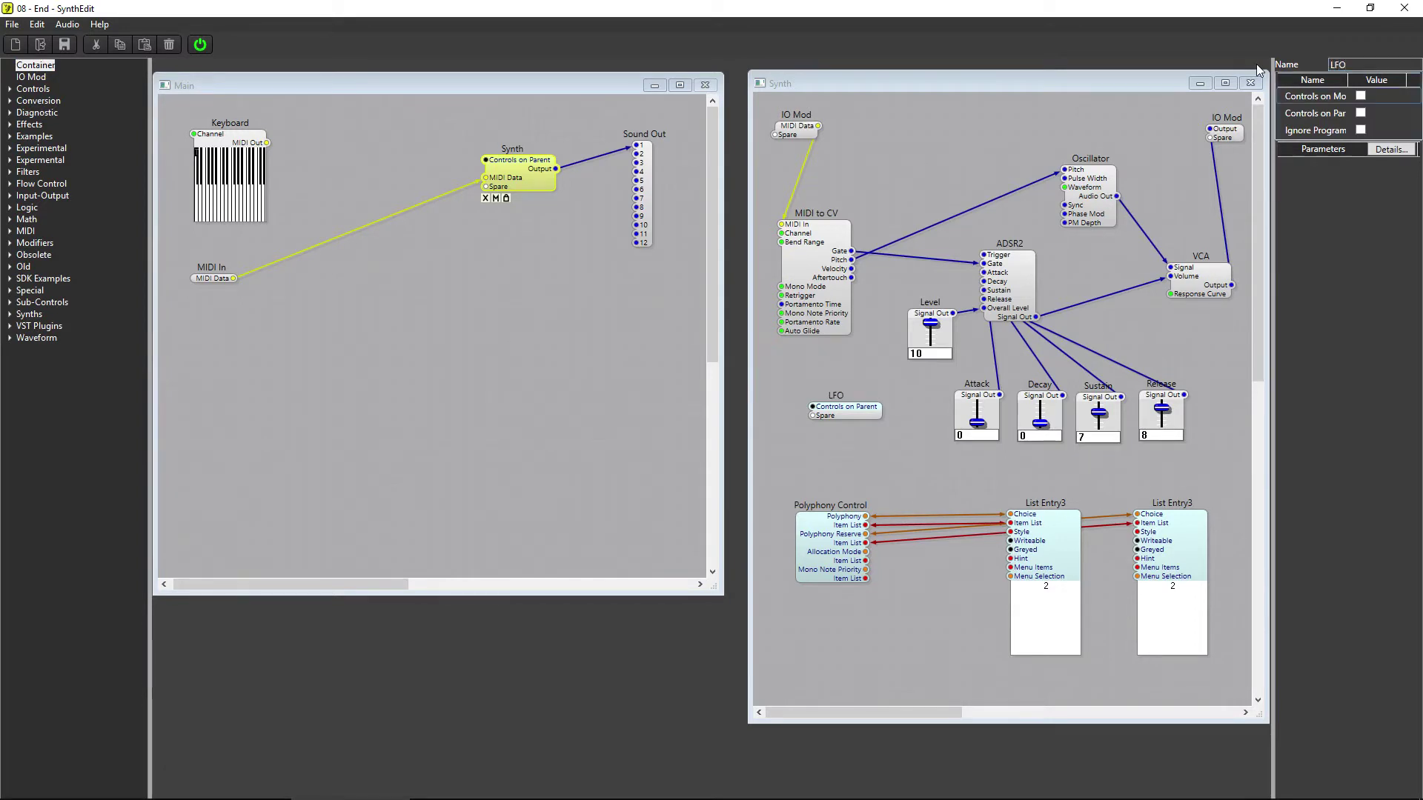
Step: Open the LFO patch, move its window down, and move IO Mod to the right
double_click(852, 407)
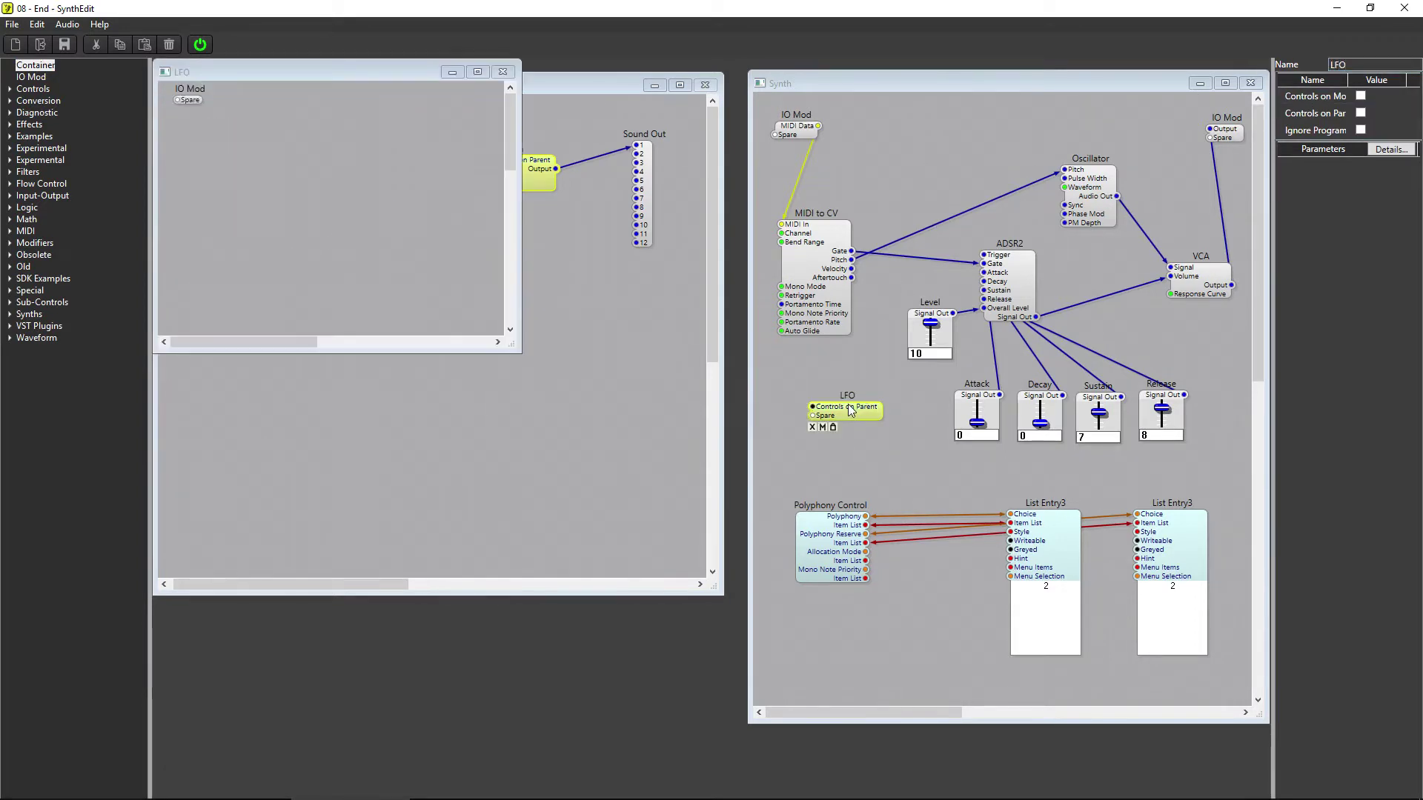
left_click_drag(367, 74, 454, 257)
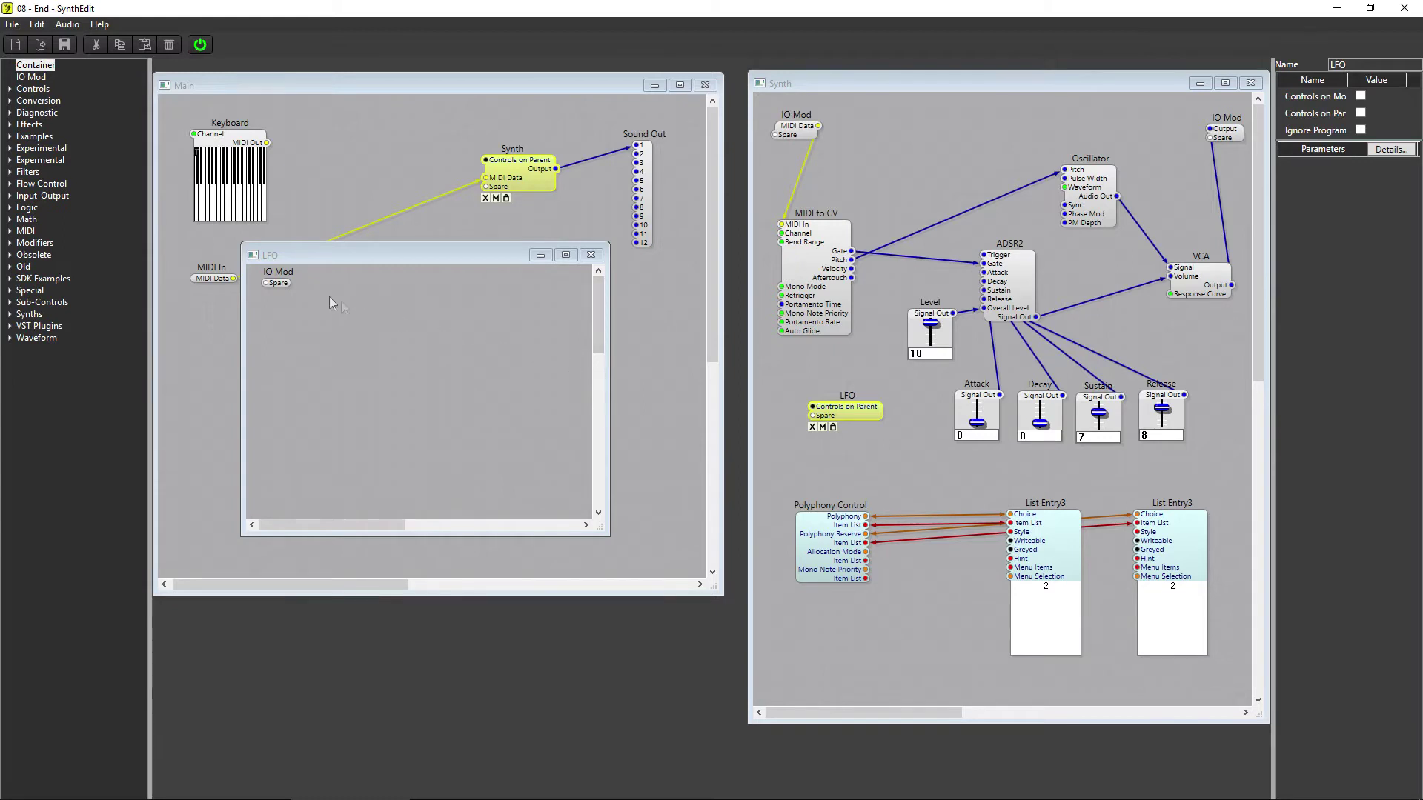
left_click_drag(275, 285, 546, 299)
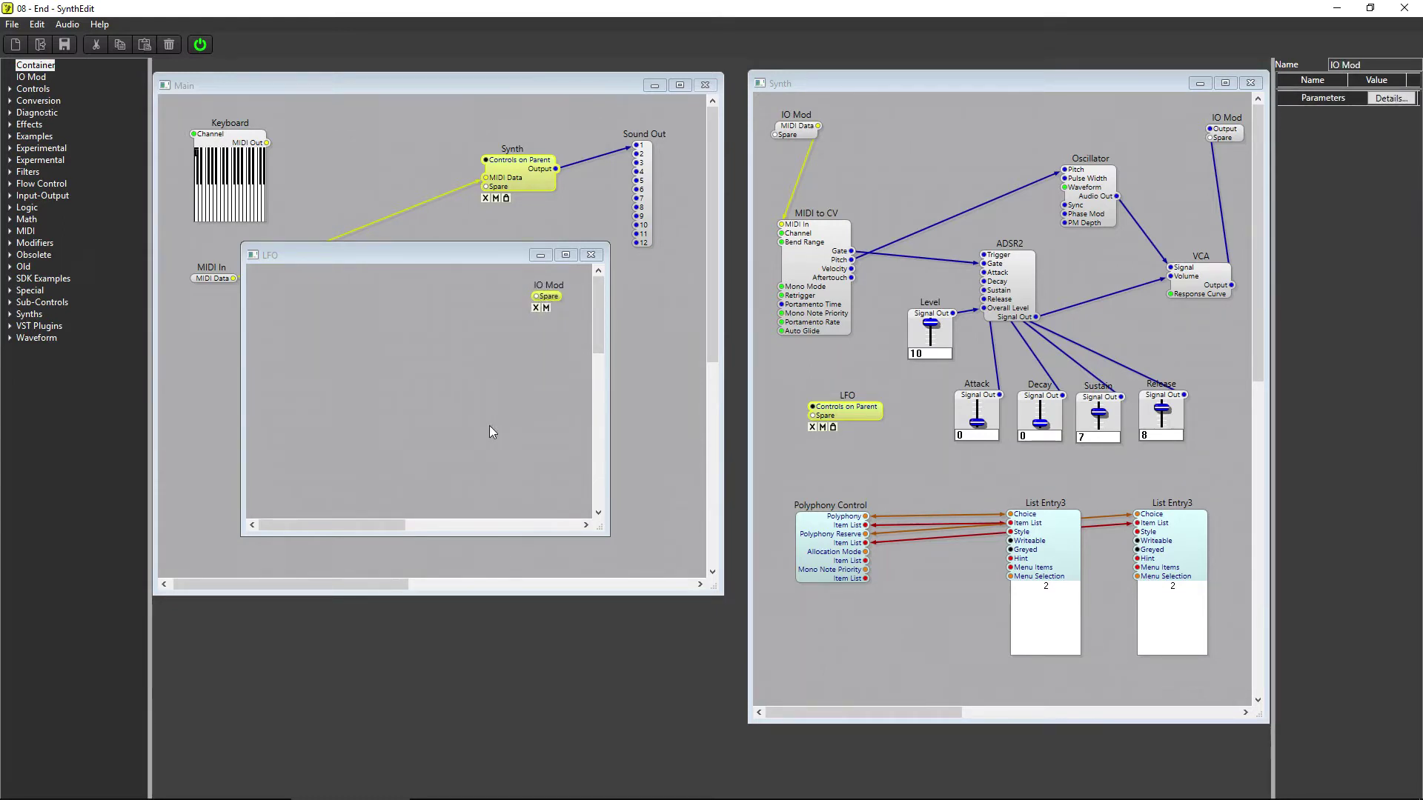
left_click(12, 338)
Step: Add an Oscillator and a List Entry wired to its Waveform pin, then add a Slider
left_click_drag(45, 359, 47, 361)
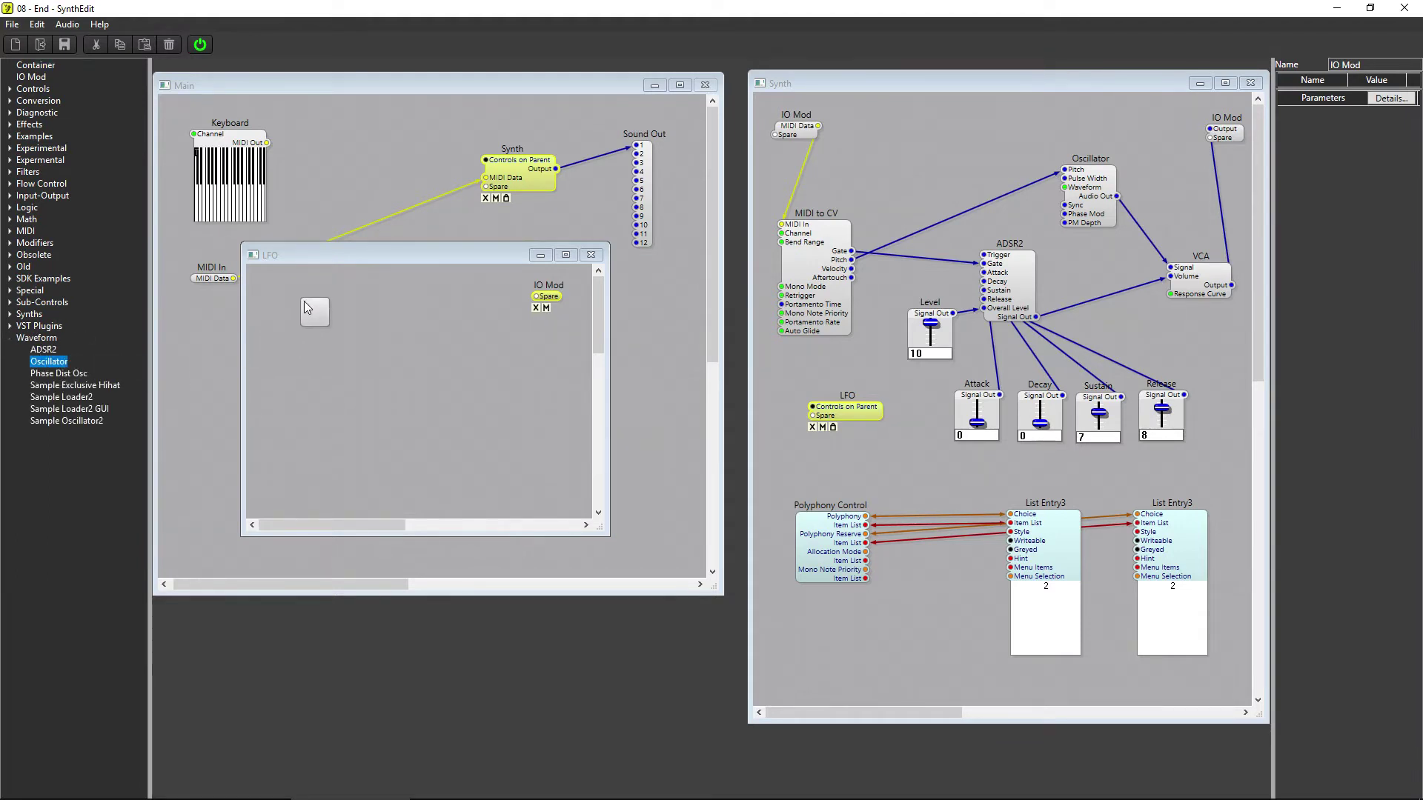
left_click_drag(304, 301, 304, 301)
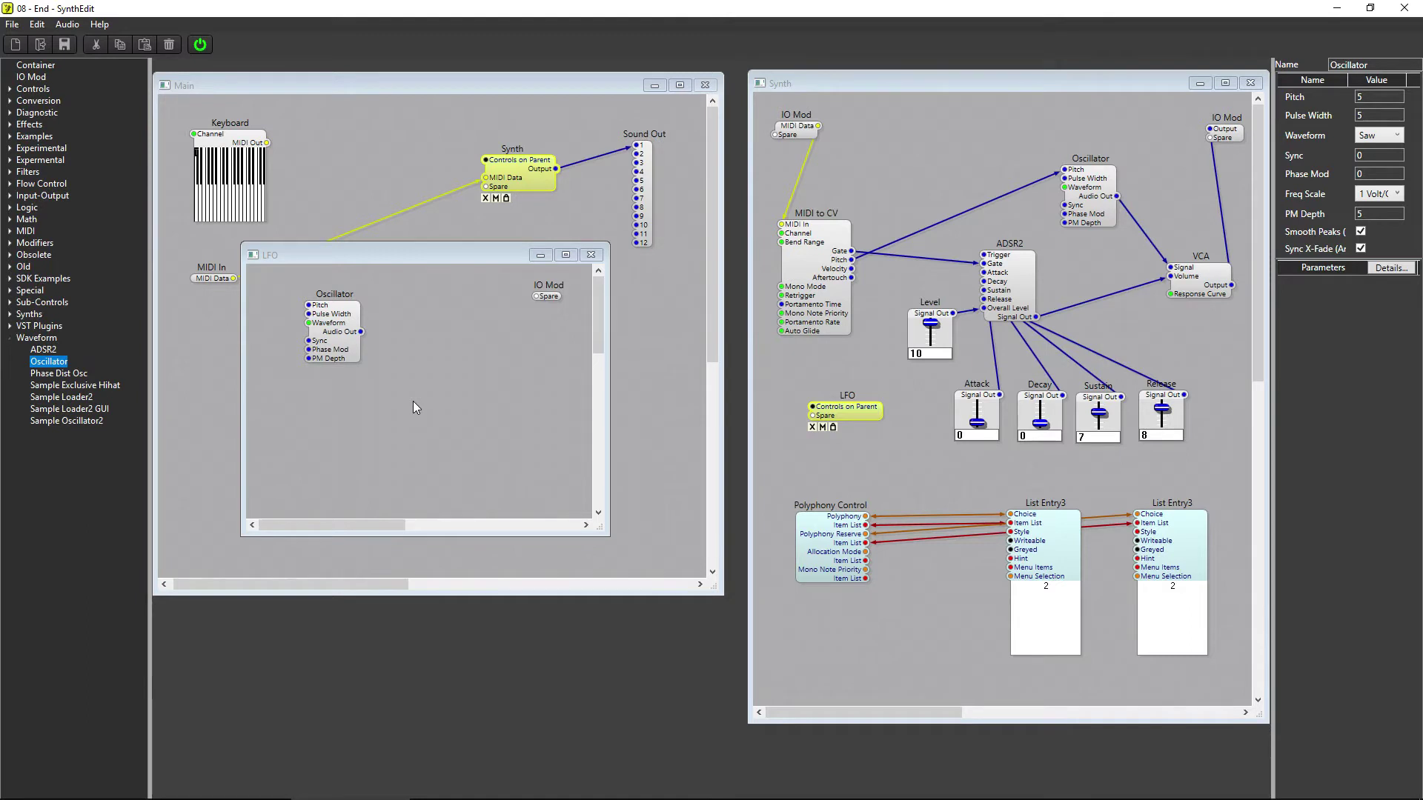
left_click(9, 89)
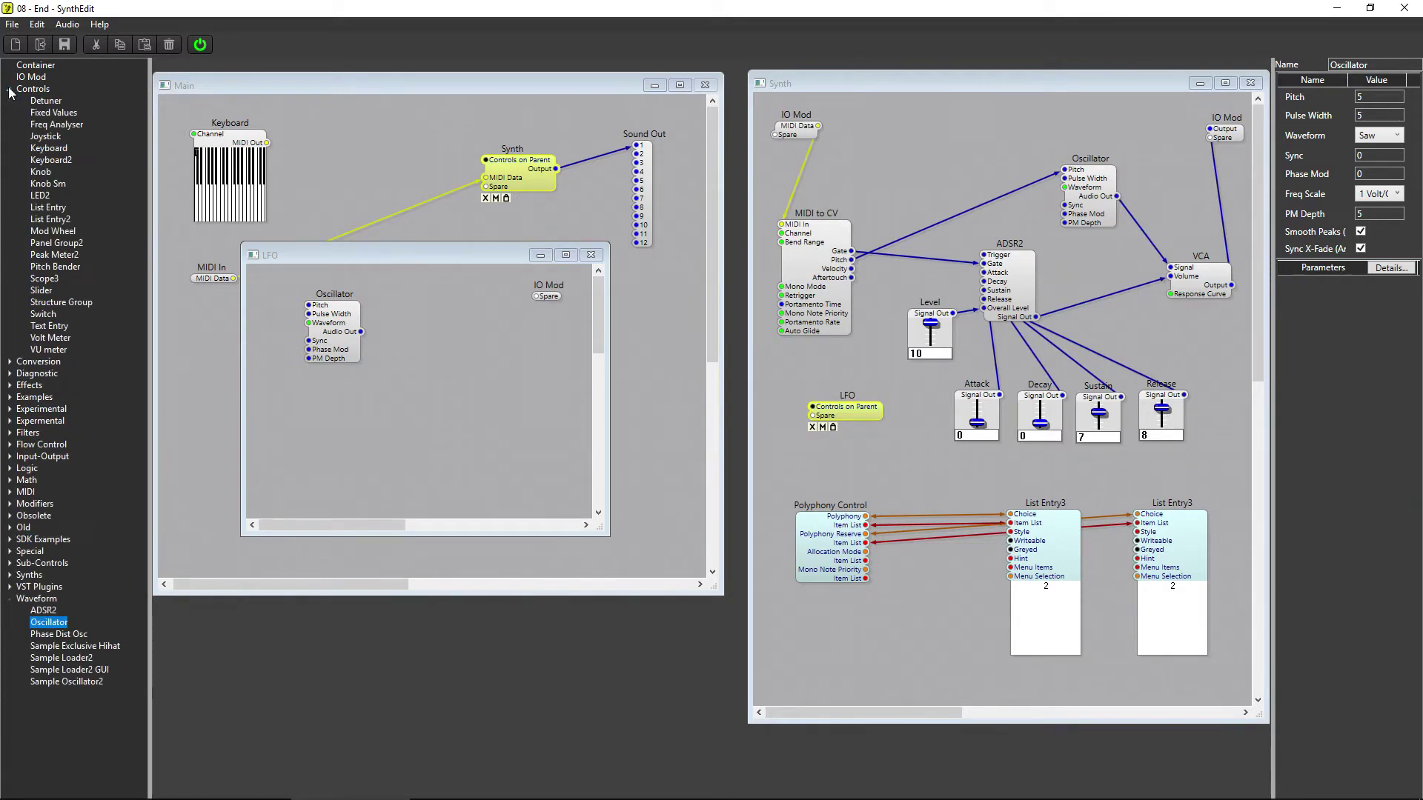
left_click_drag(49, 209, 308, 323)
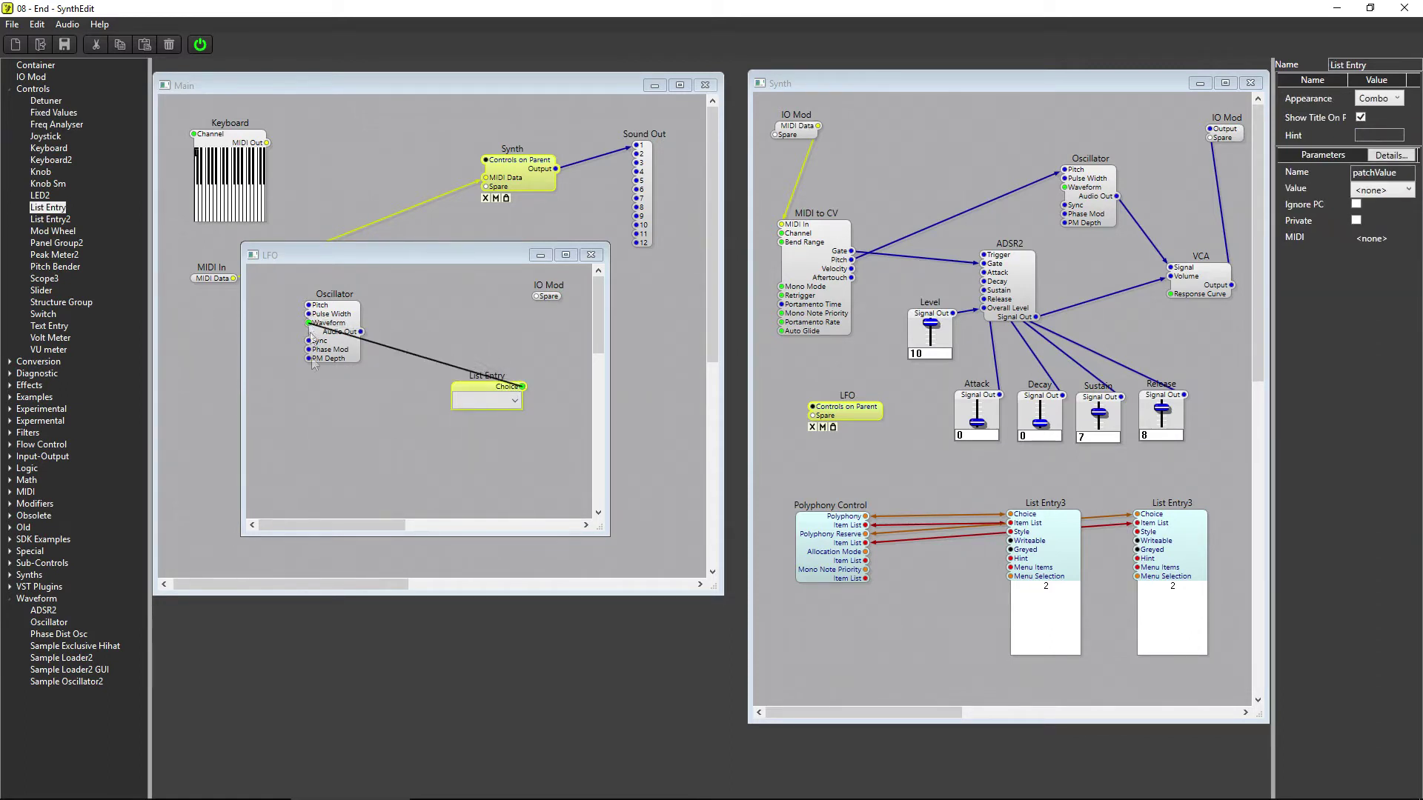
left_click_drag(471, 393, 287, 438)
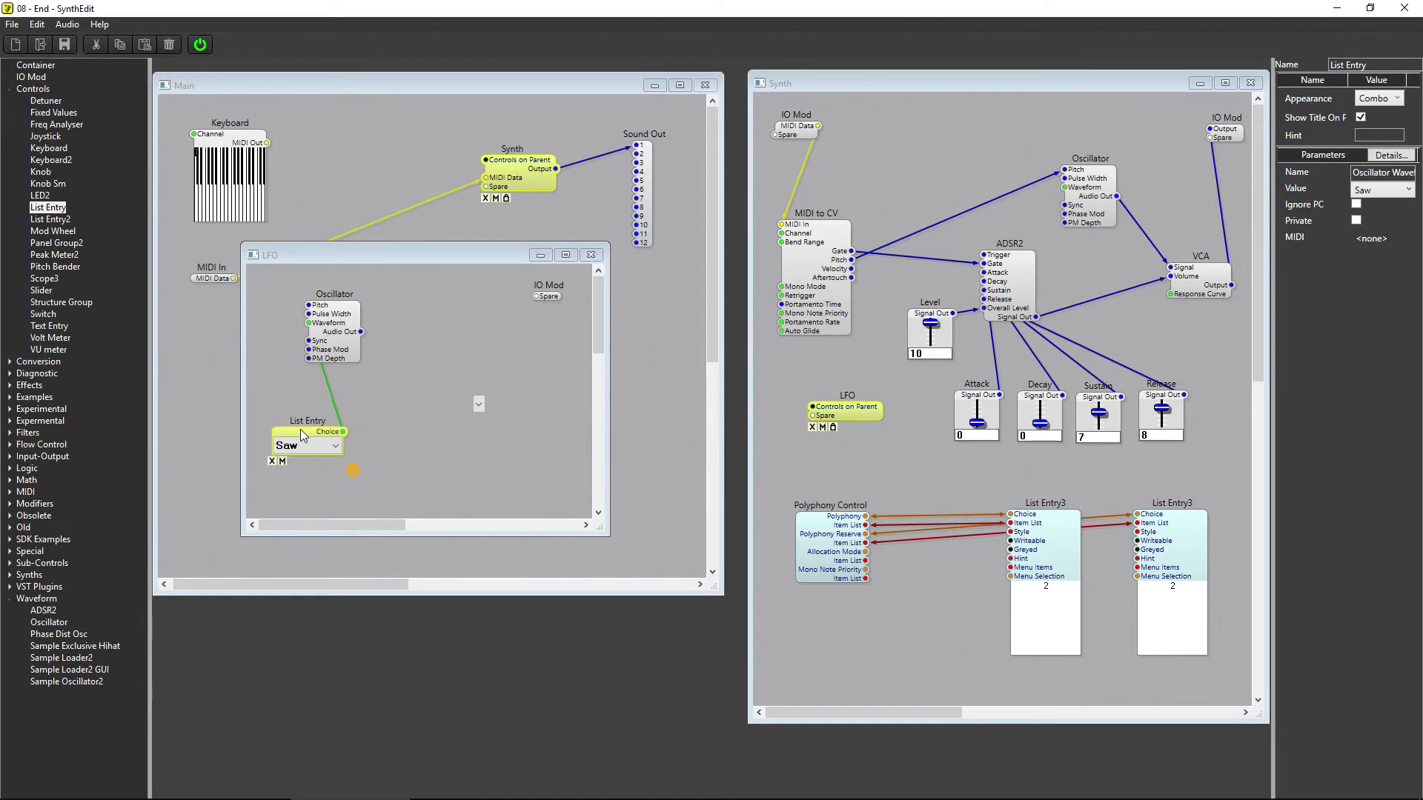
left_click(445, 404)
left_click_drag(50, 295, 490, 377)
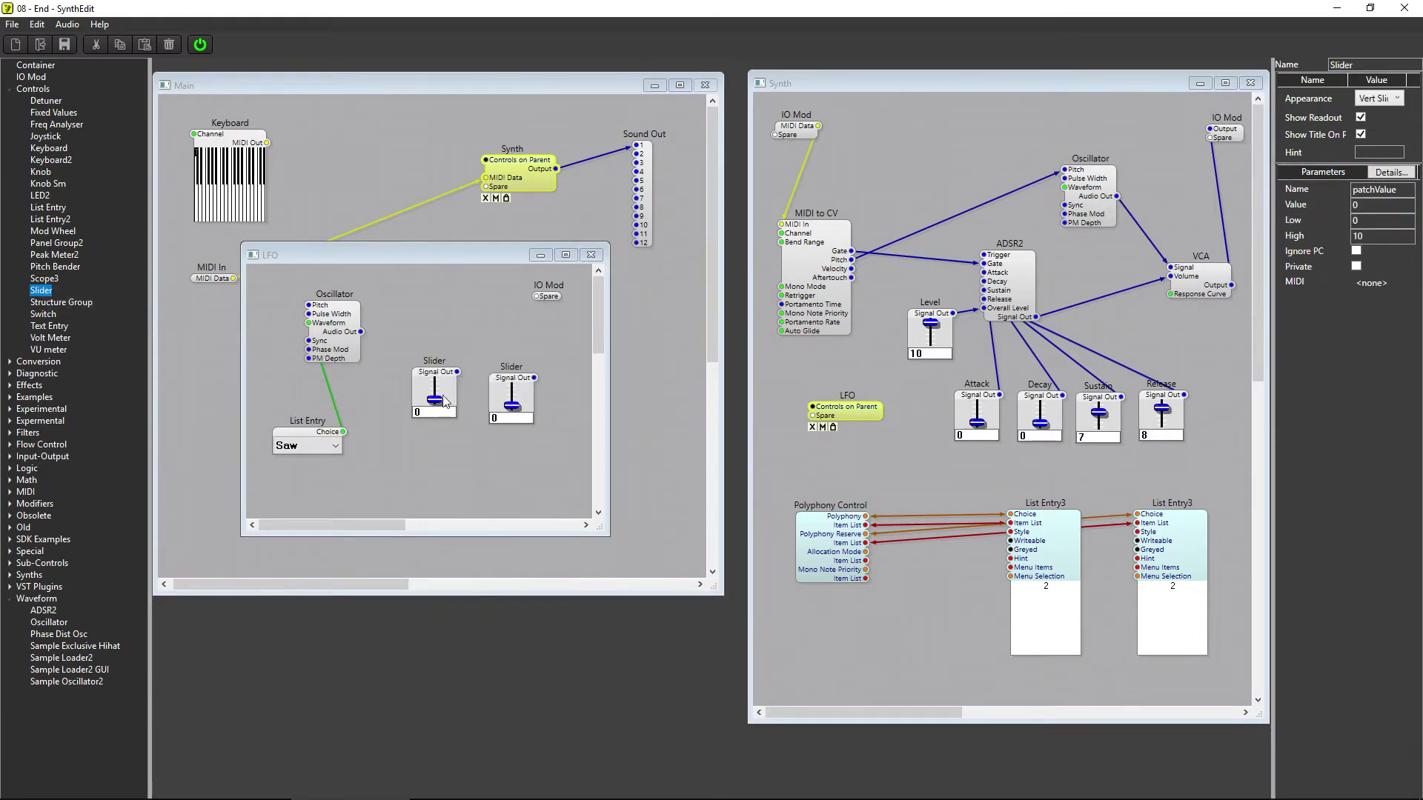
Step: Rename the two LFO sliders to Rate and Depth
left_click(430, 378)
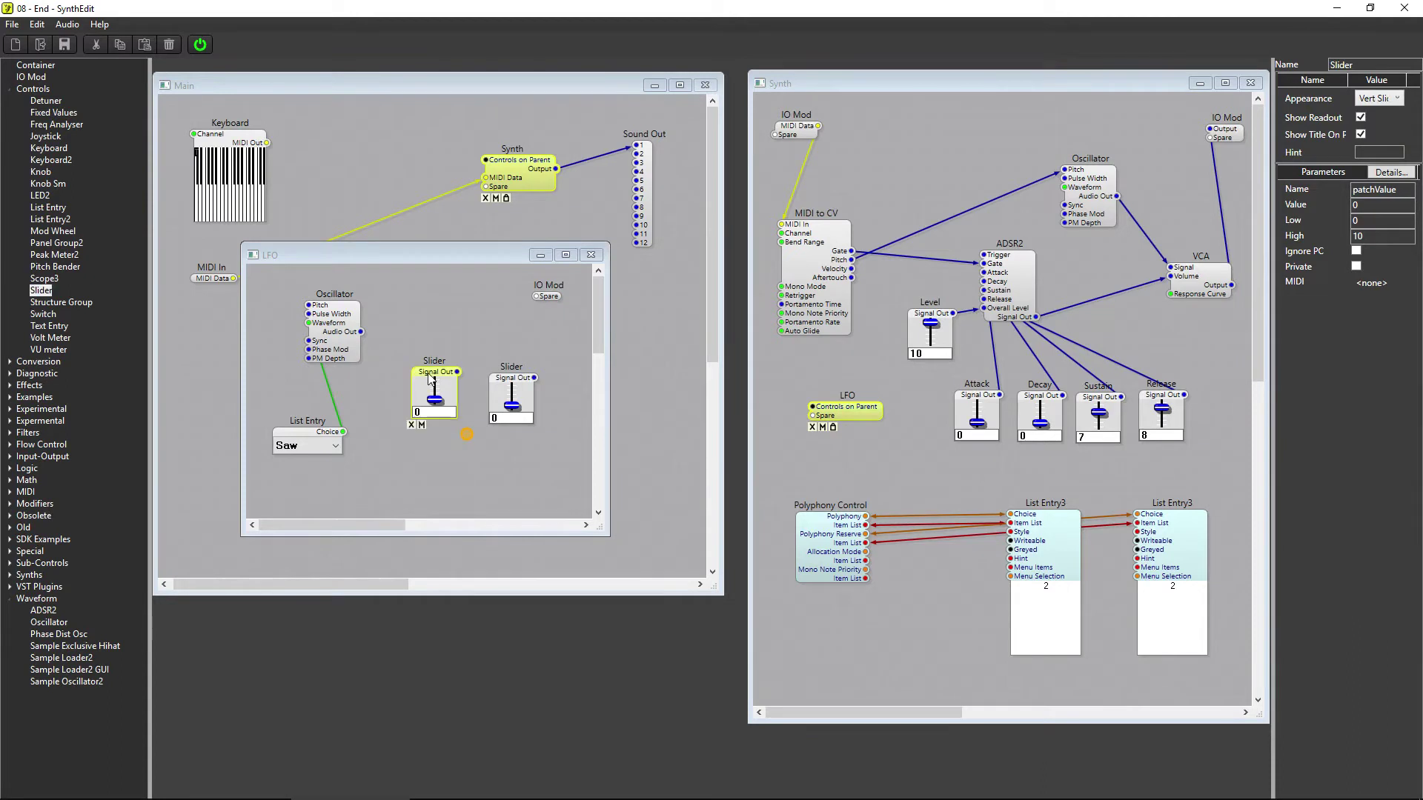
left_click(1356, 64)
type("Rate")
key("Return")
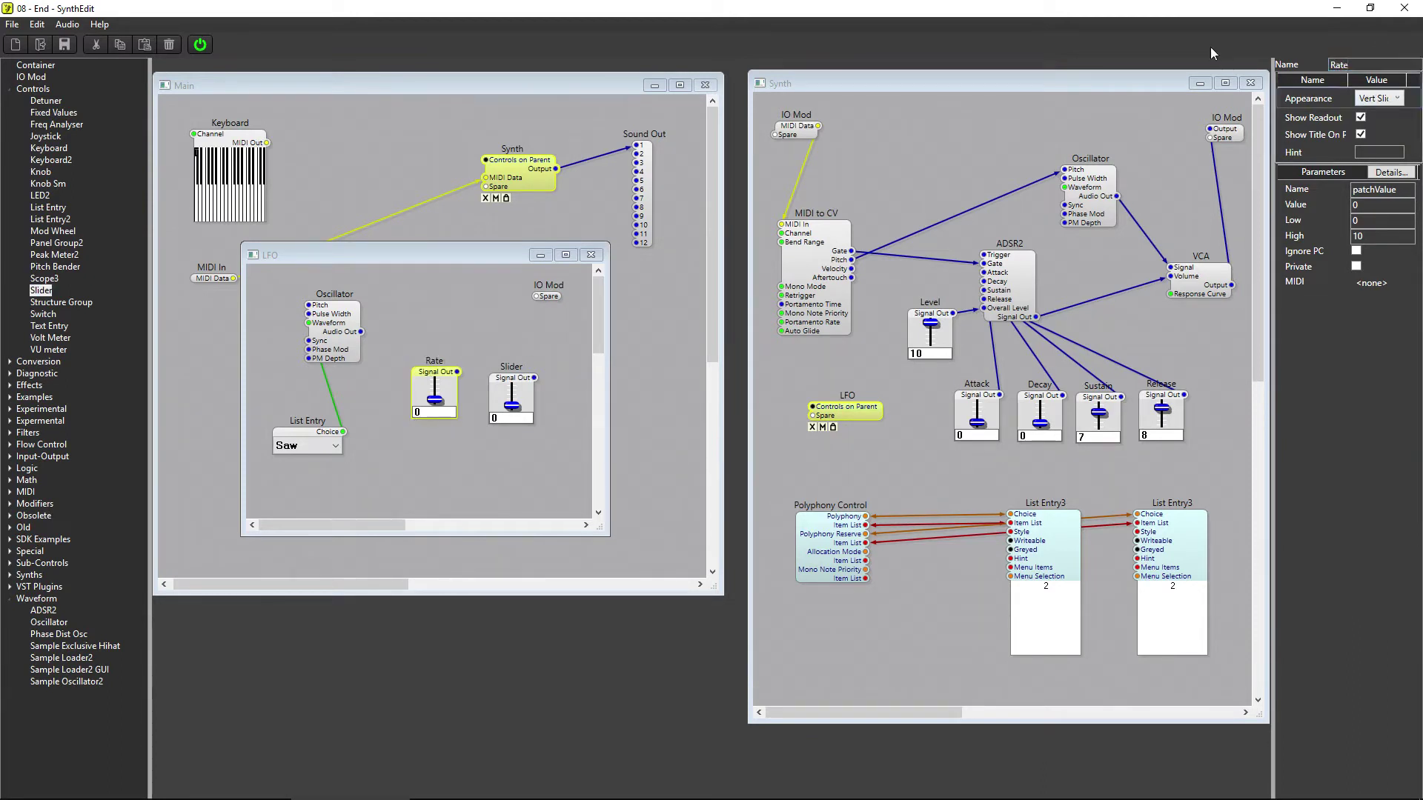
left_click(528, 376)
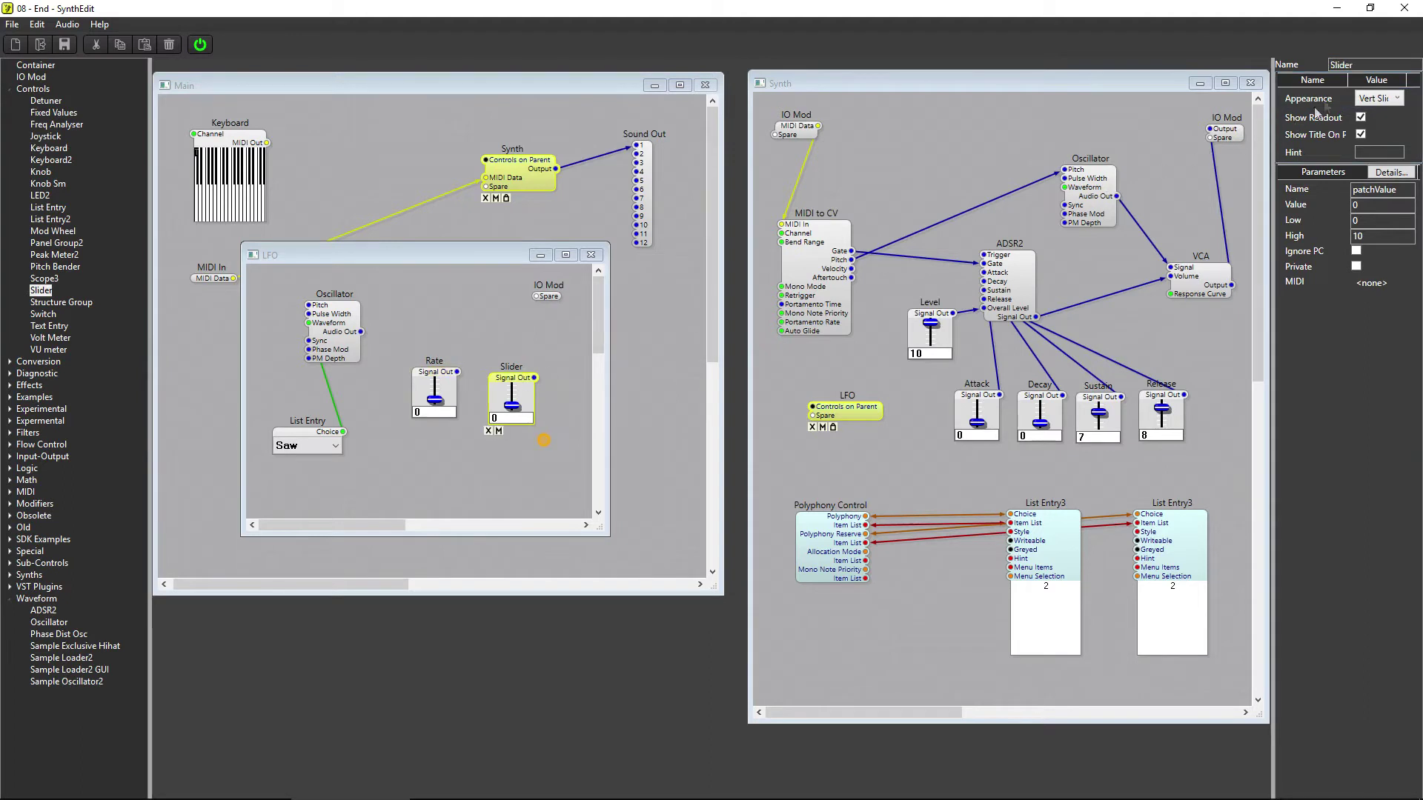
left_click(1368, 65)
type("Depth")
key("Return")
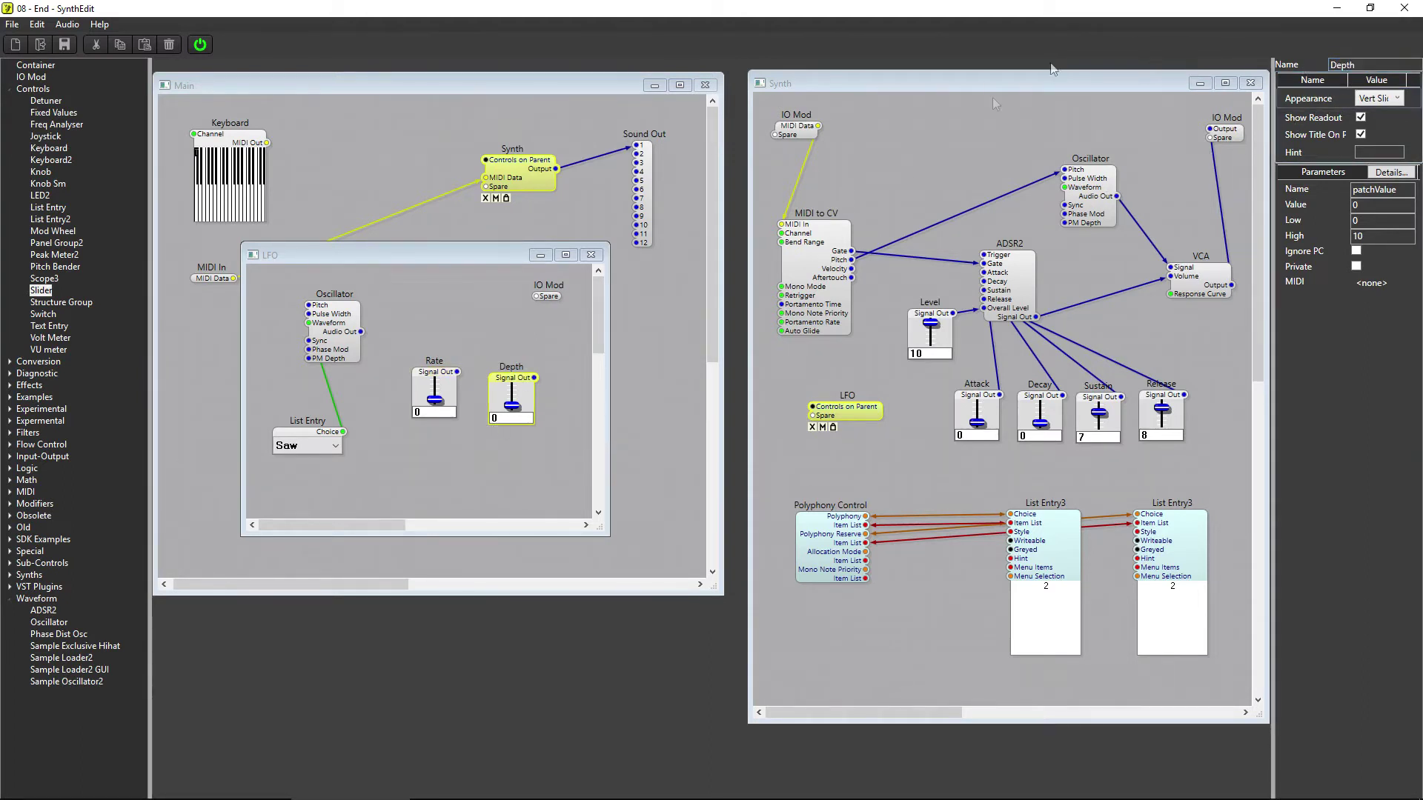
Step: Wire Rate to the Oscillator's pitch, set its range from -10 to 0, and move it near -5
left_click_drag(457, 371, 308, 305)
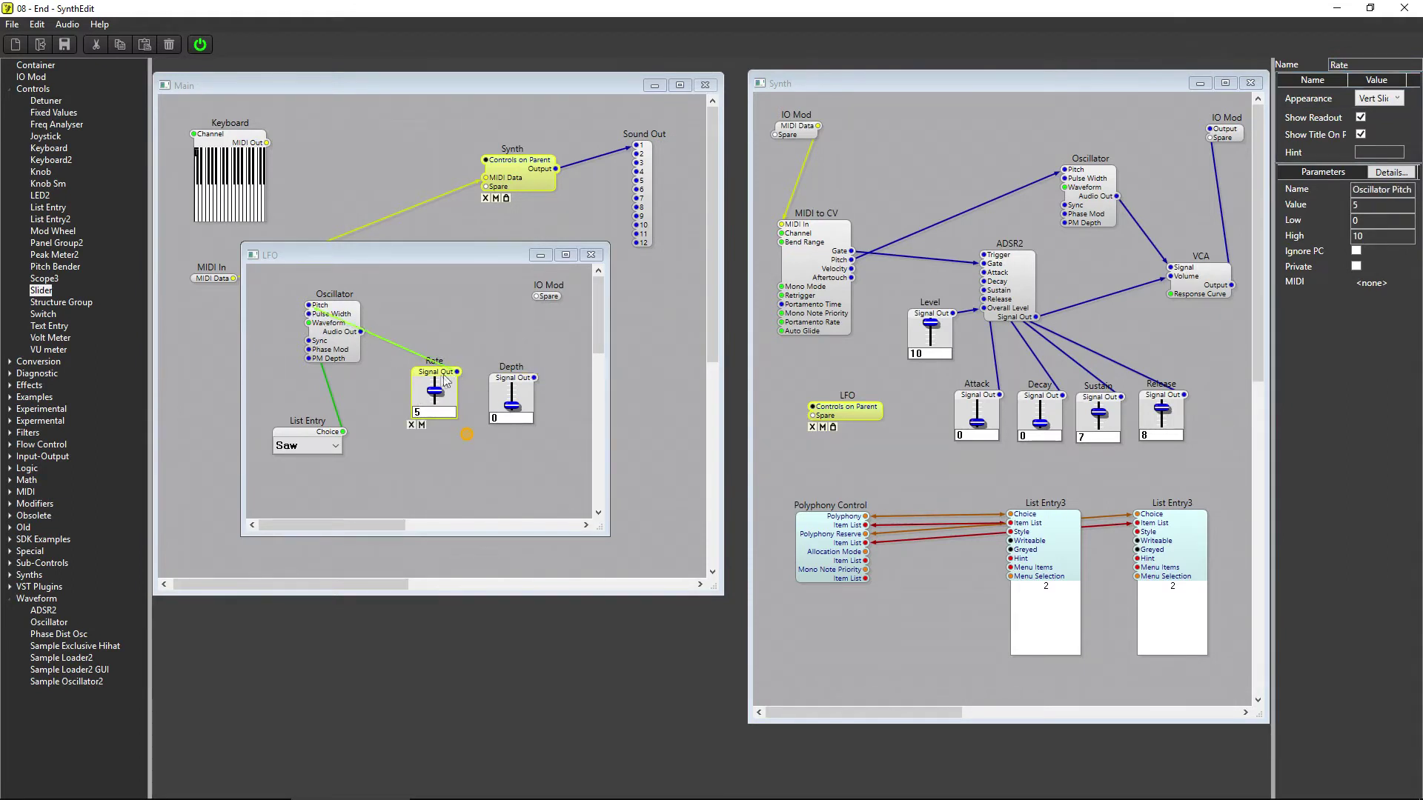
left_click(1368, 220)
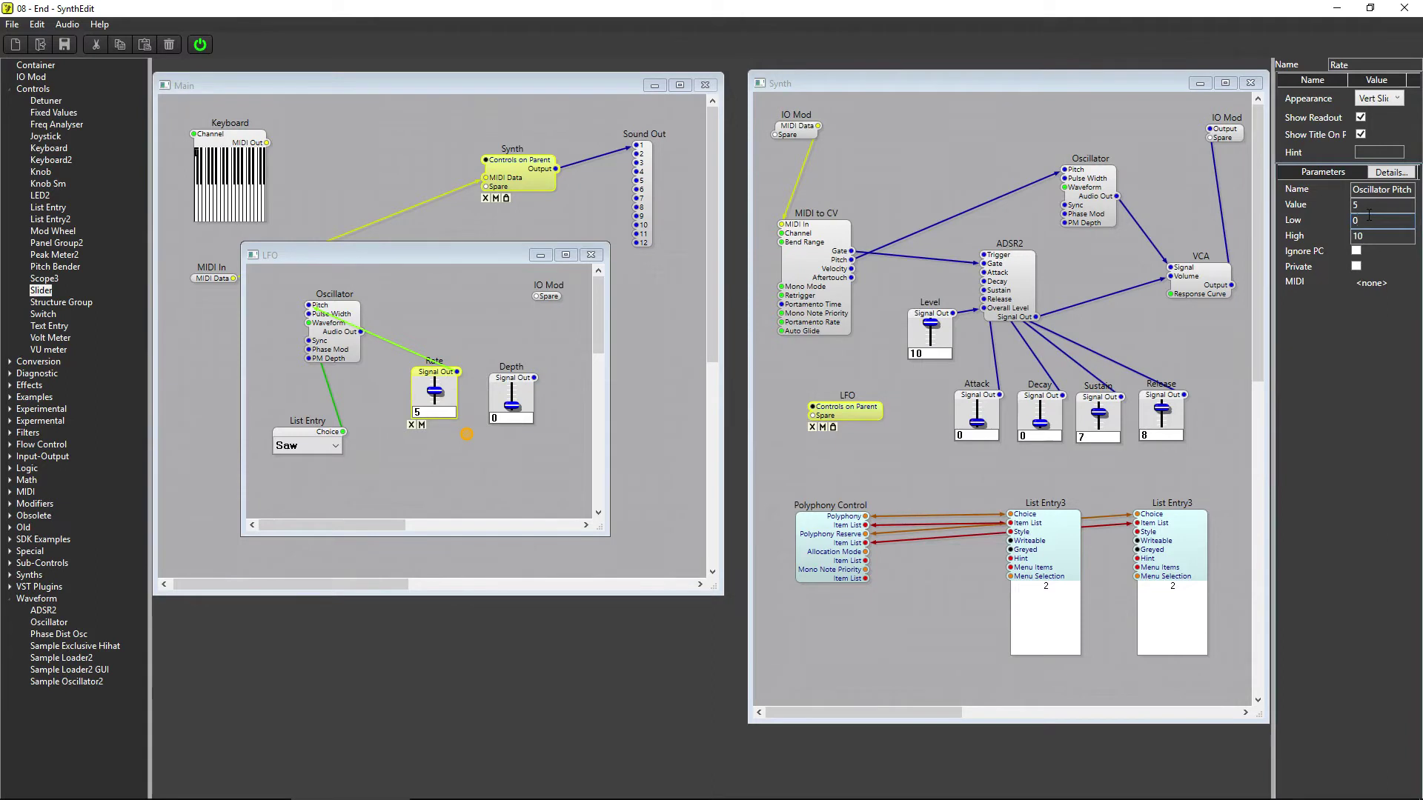
type("-10")
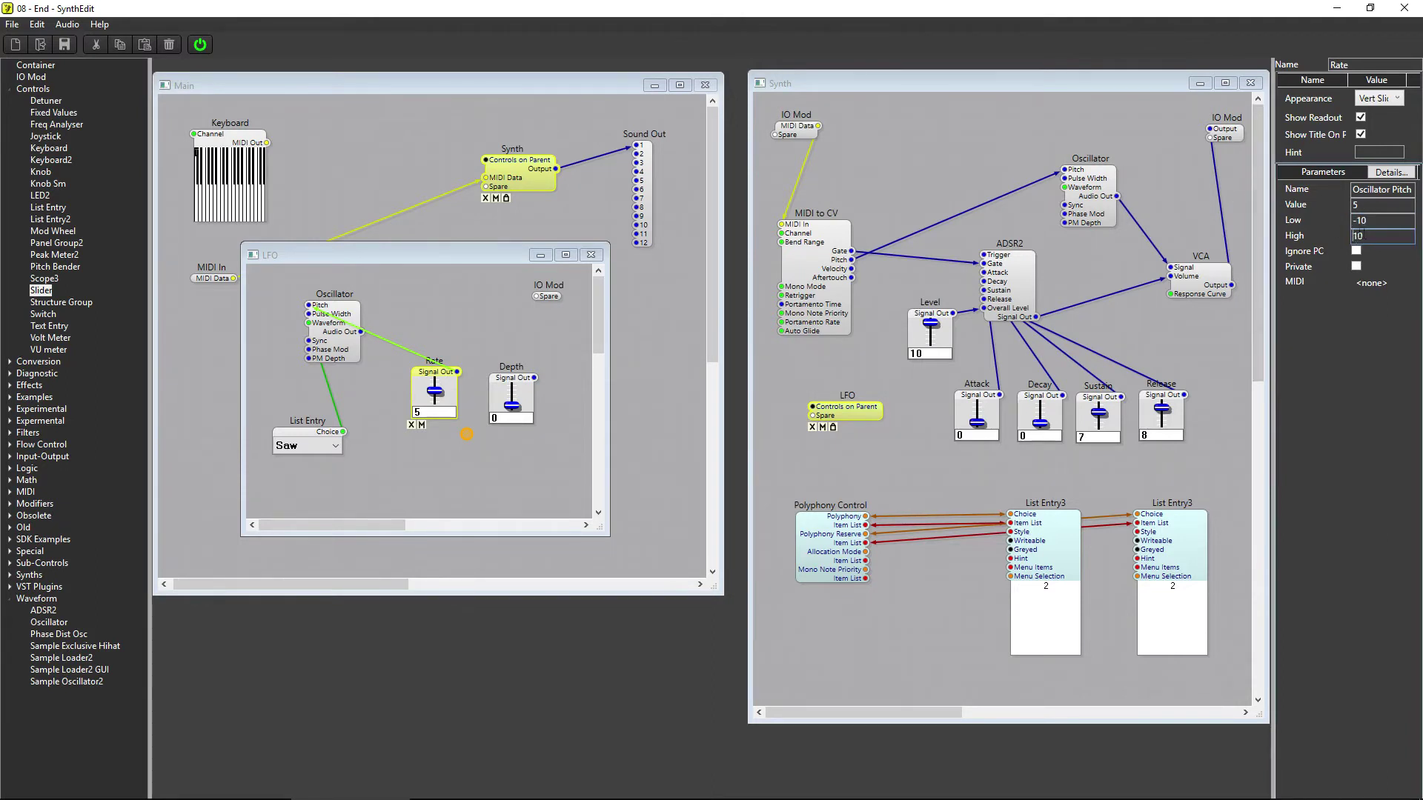
key("BackSpace")
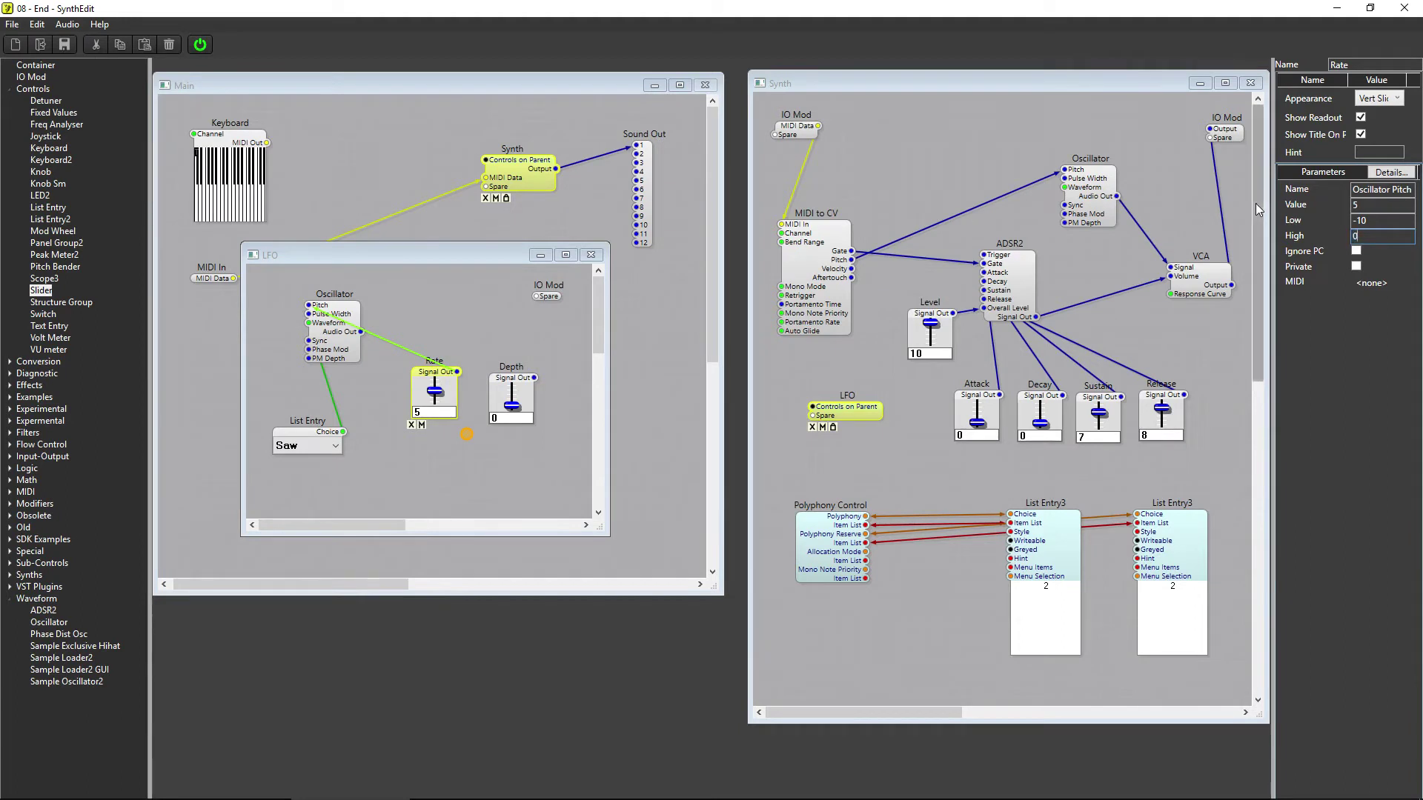
key("Tab")
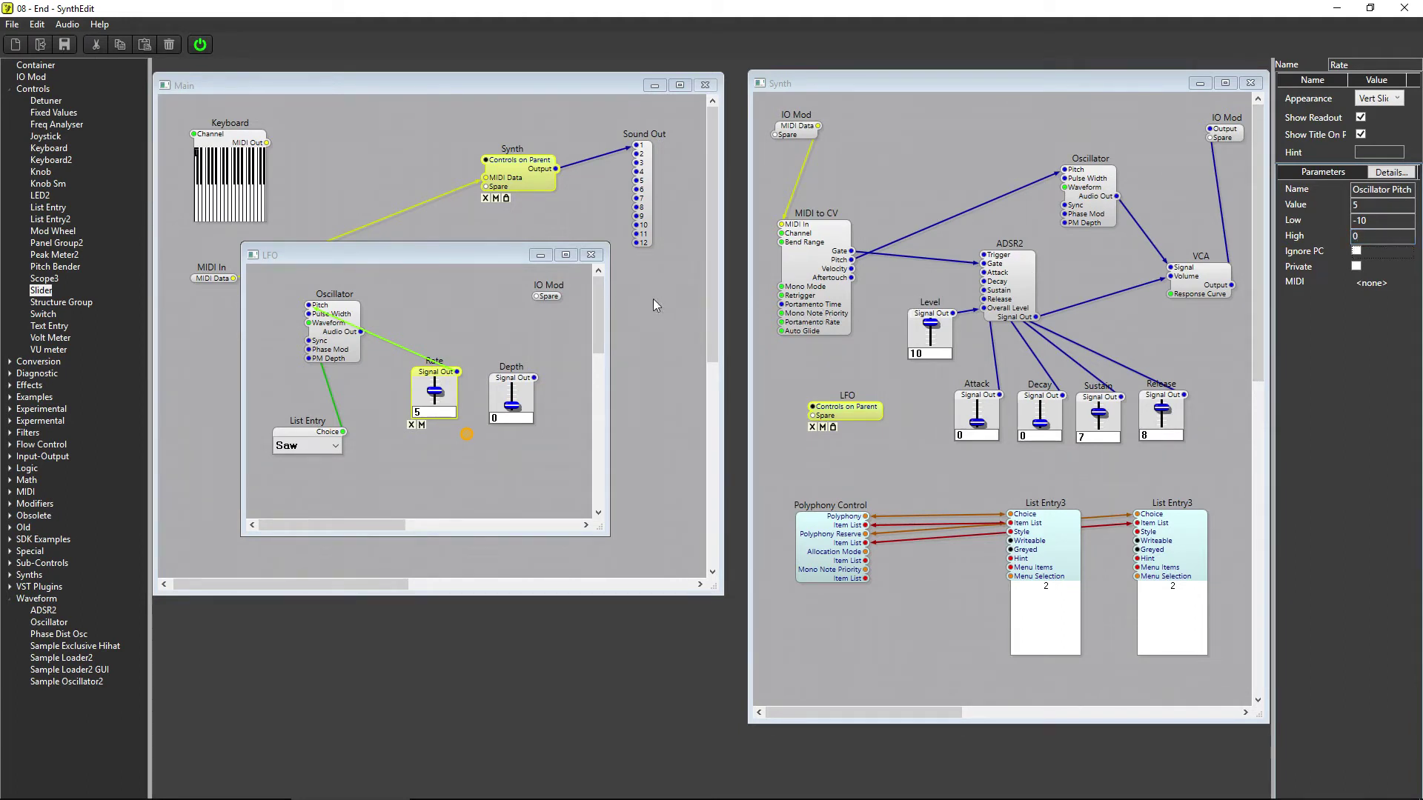
left_click(439, 395)
Step: Set Rate to -4.6 and place a Level Adj module from Modifiers in the LFO
left_click_drag(439, 395, 439, 392)
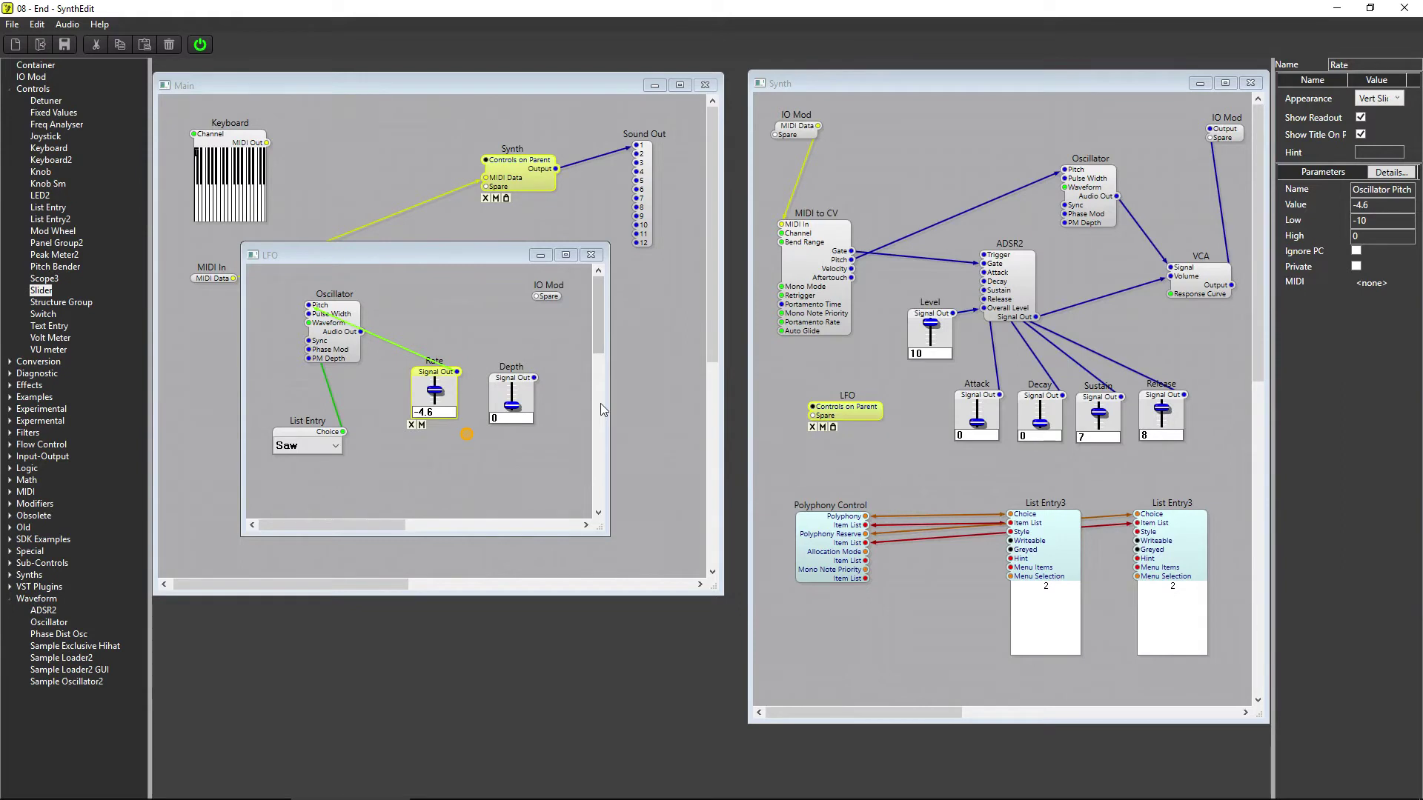
left_click(34, 504)
left_click(10, 504)
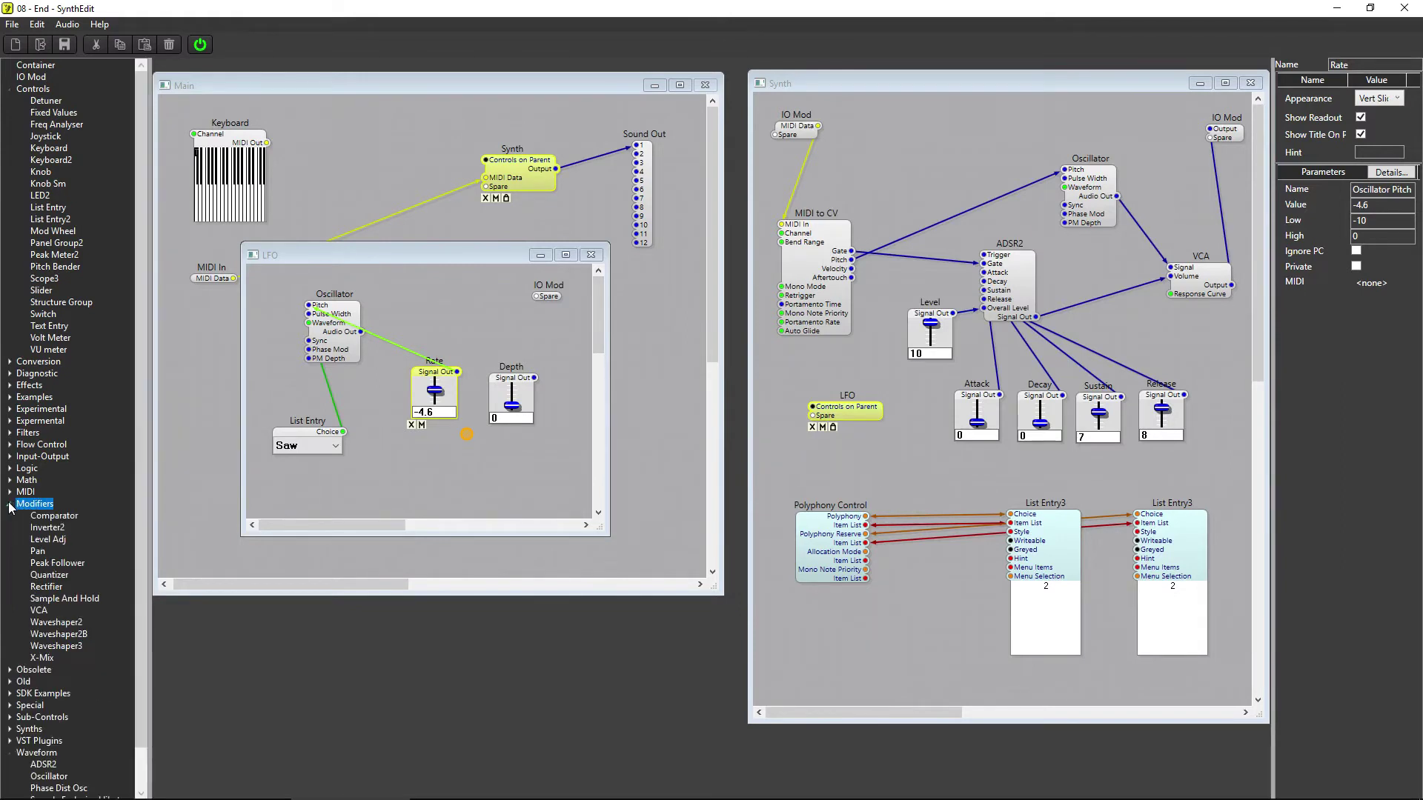
left_click_drag(48, 539, 461, 310)
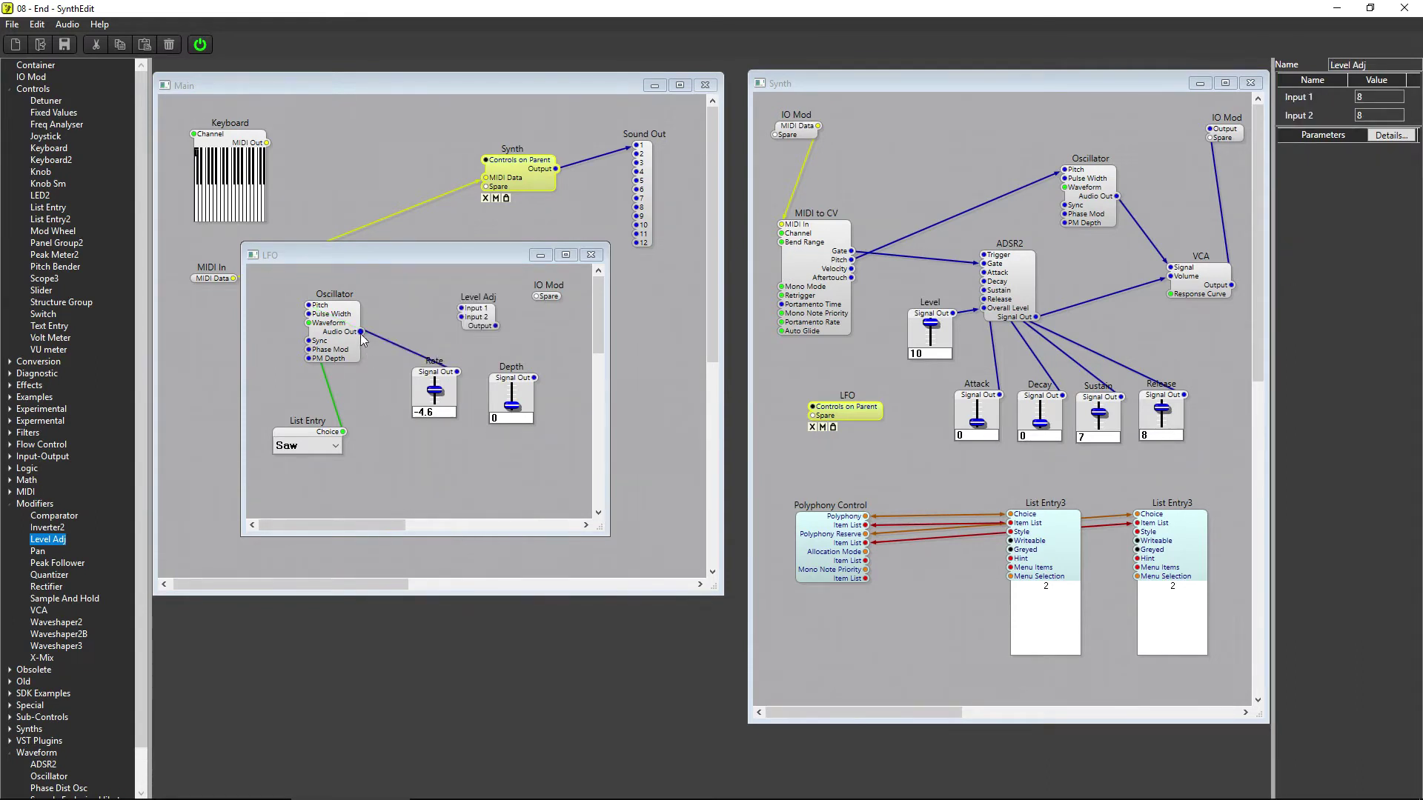
Step: Wire Oscillator Audio Out and Depth into Level Adj, and its Output to IO Mod
left_click_drag(361, 332, 461, 309)
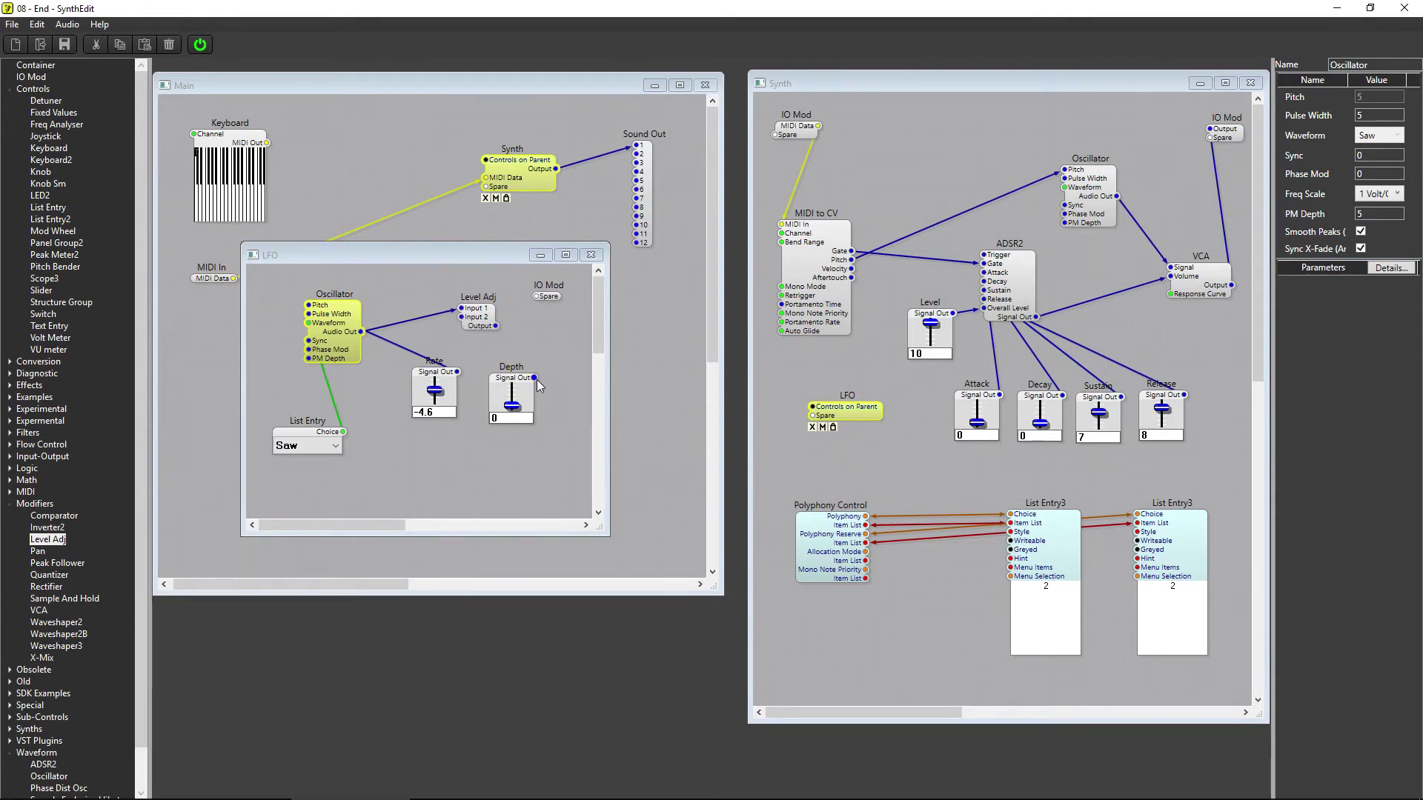
left_click_drag(534, 378, 461, 317)
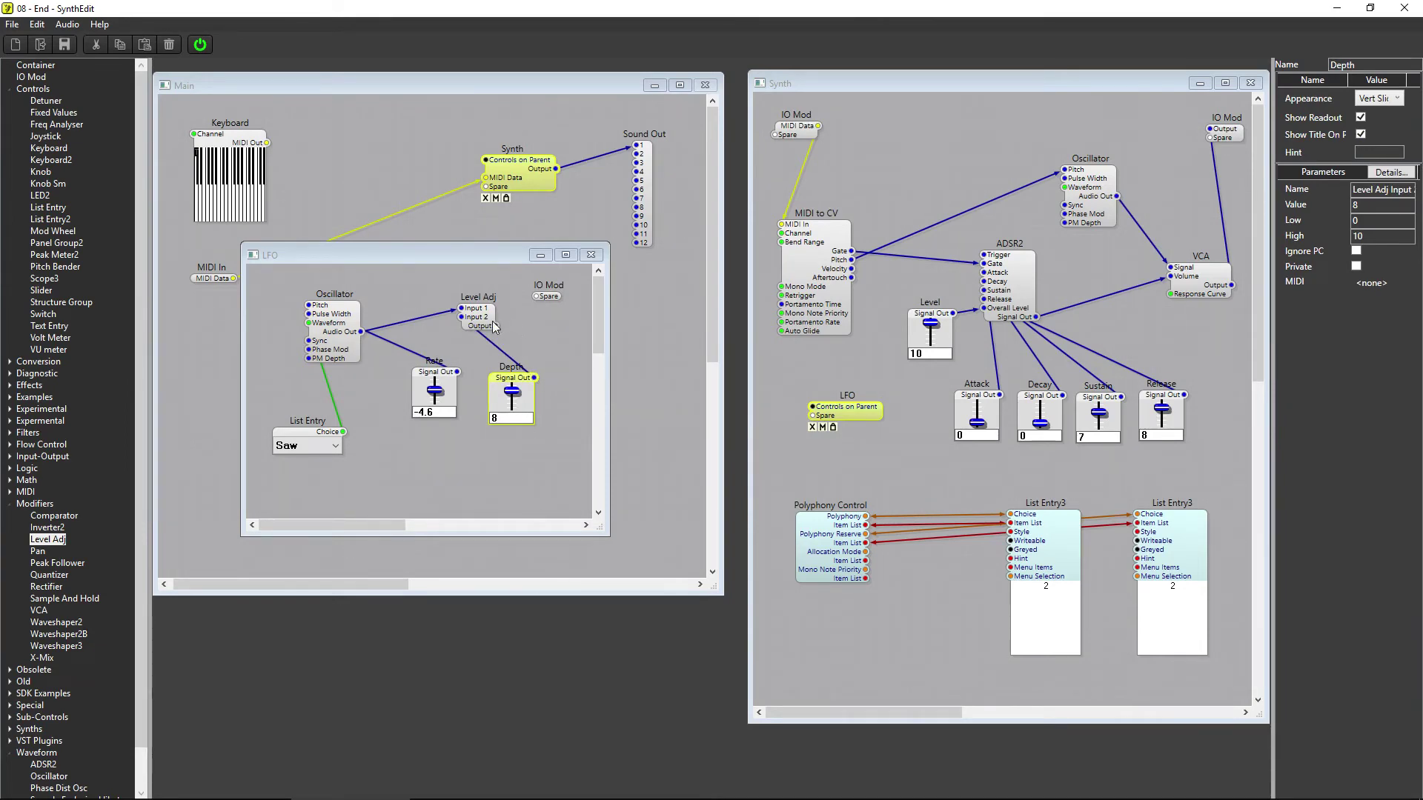
left_click_drag(494, 326, 535, 297)
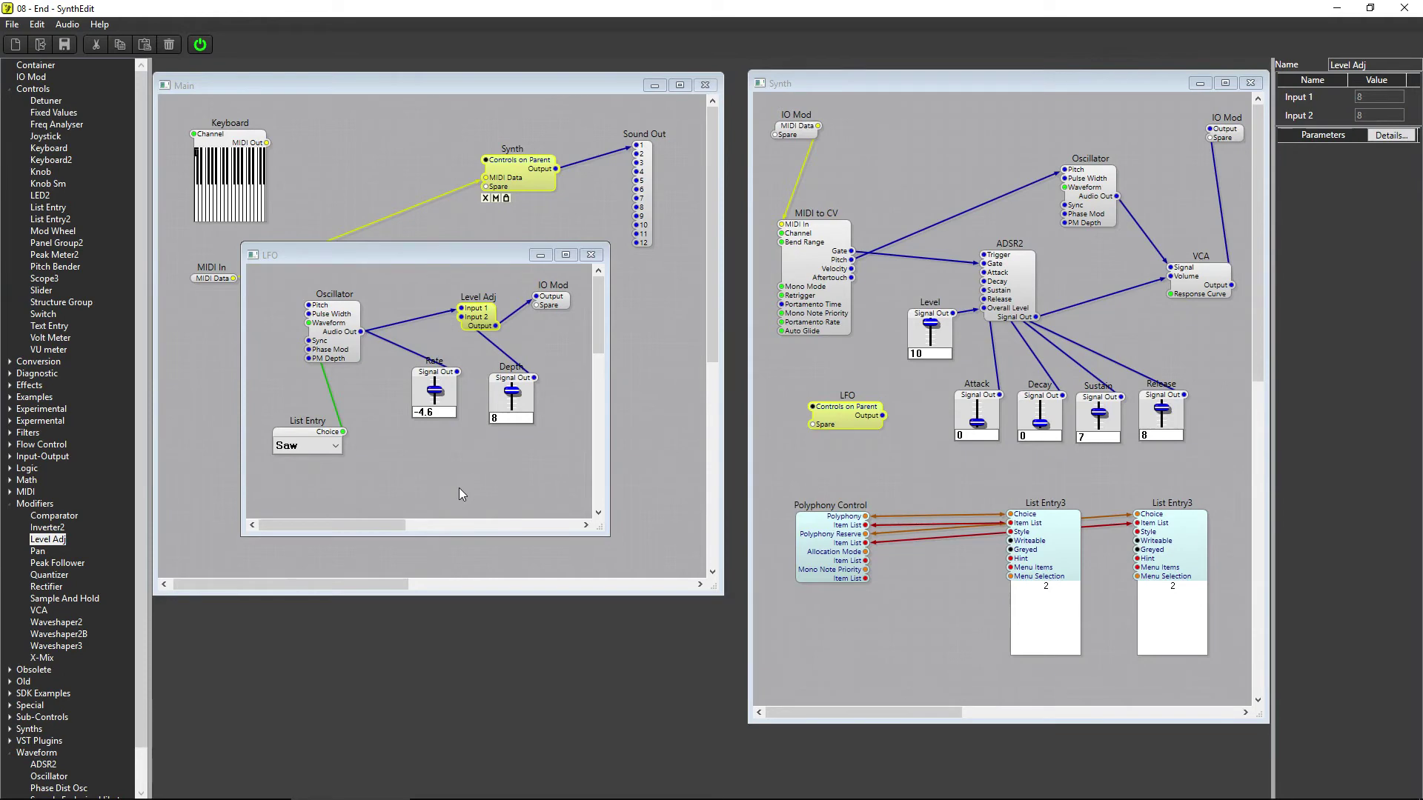
left_click(506, 419)
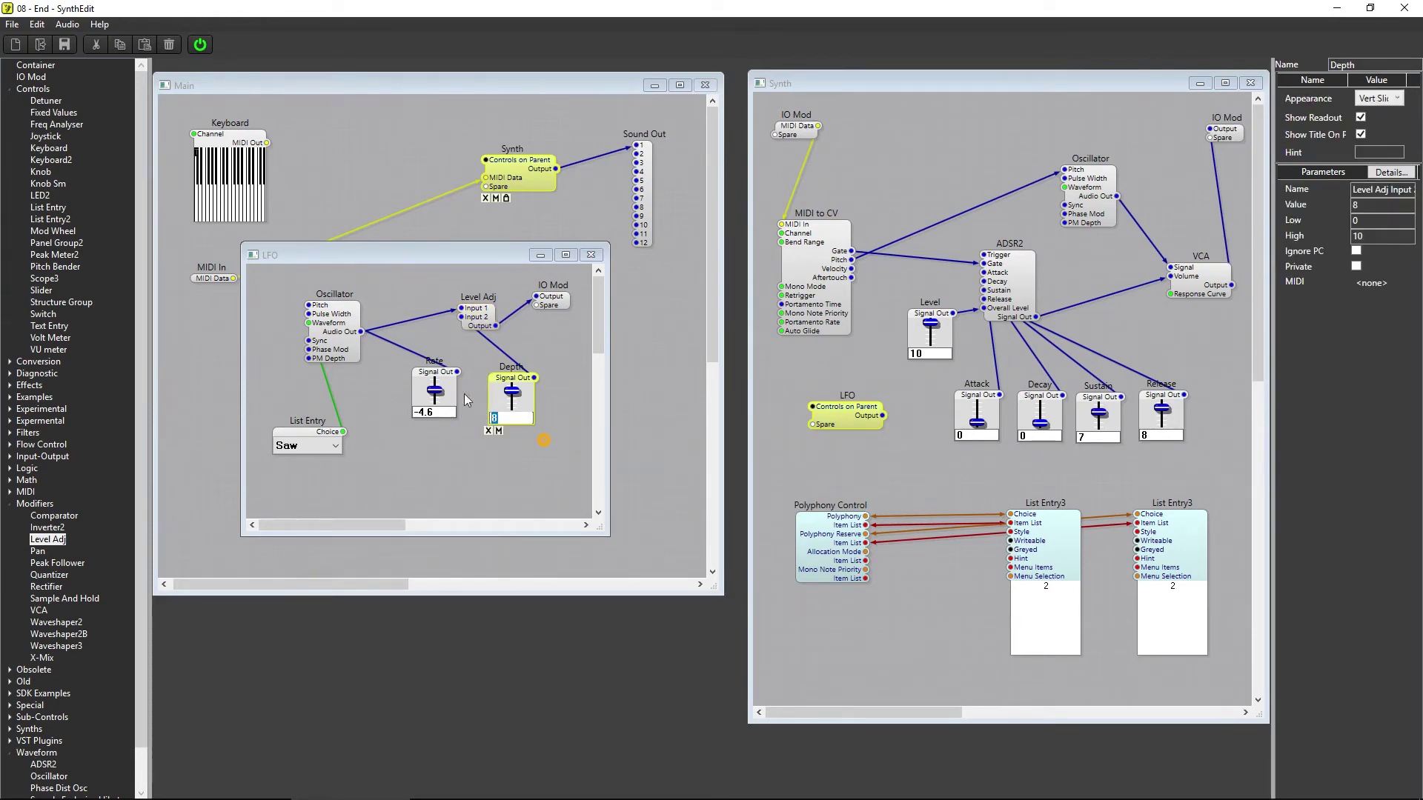
Step: Set the Depth slider's High limit to 2.5 and wire the LFO output to the oscillator's Pitch
left_click(493, 386)
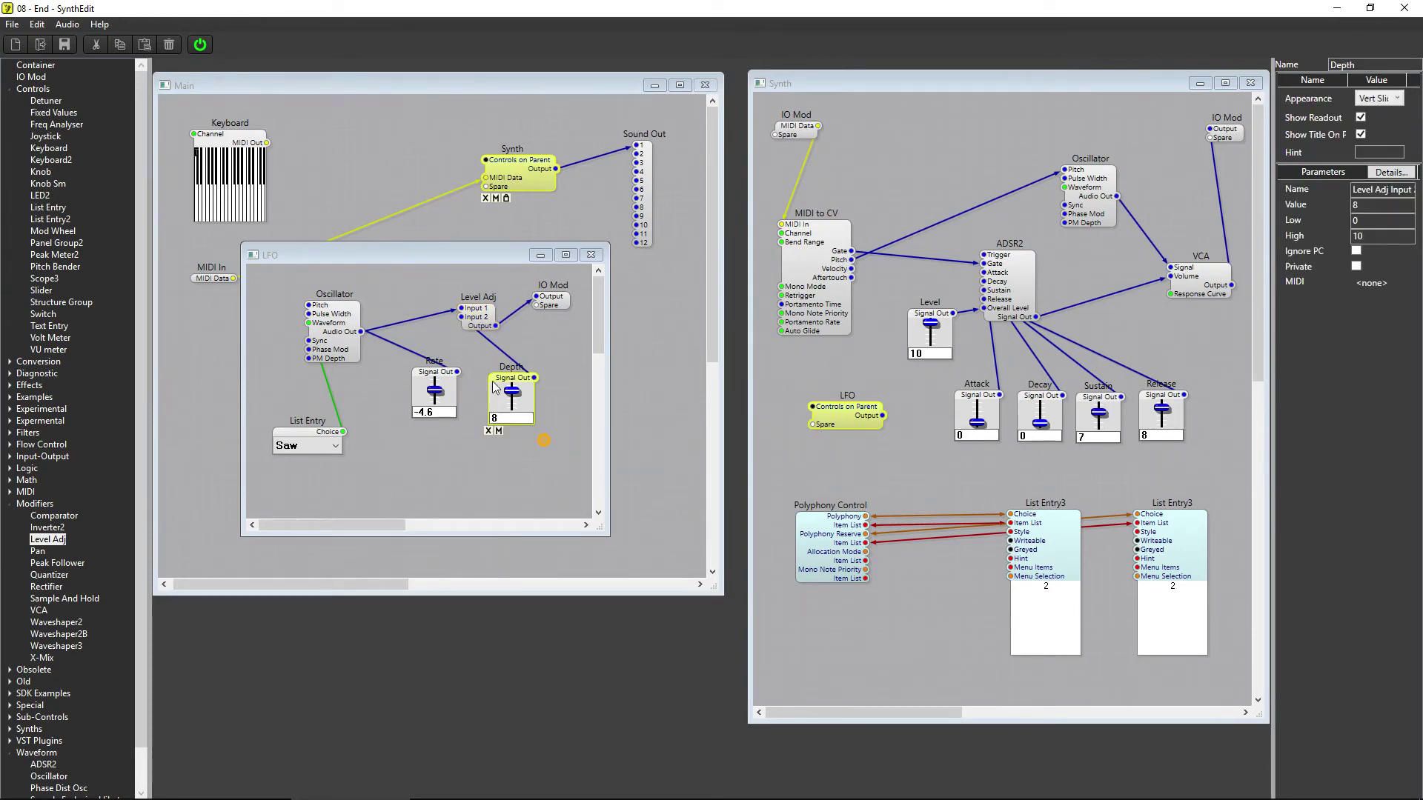
left_click(1367, 235)
type("2.5")
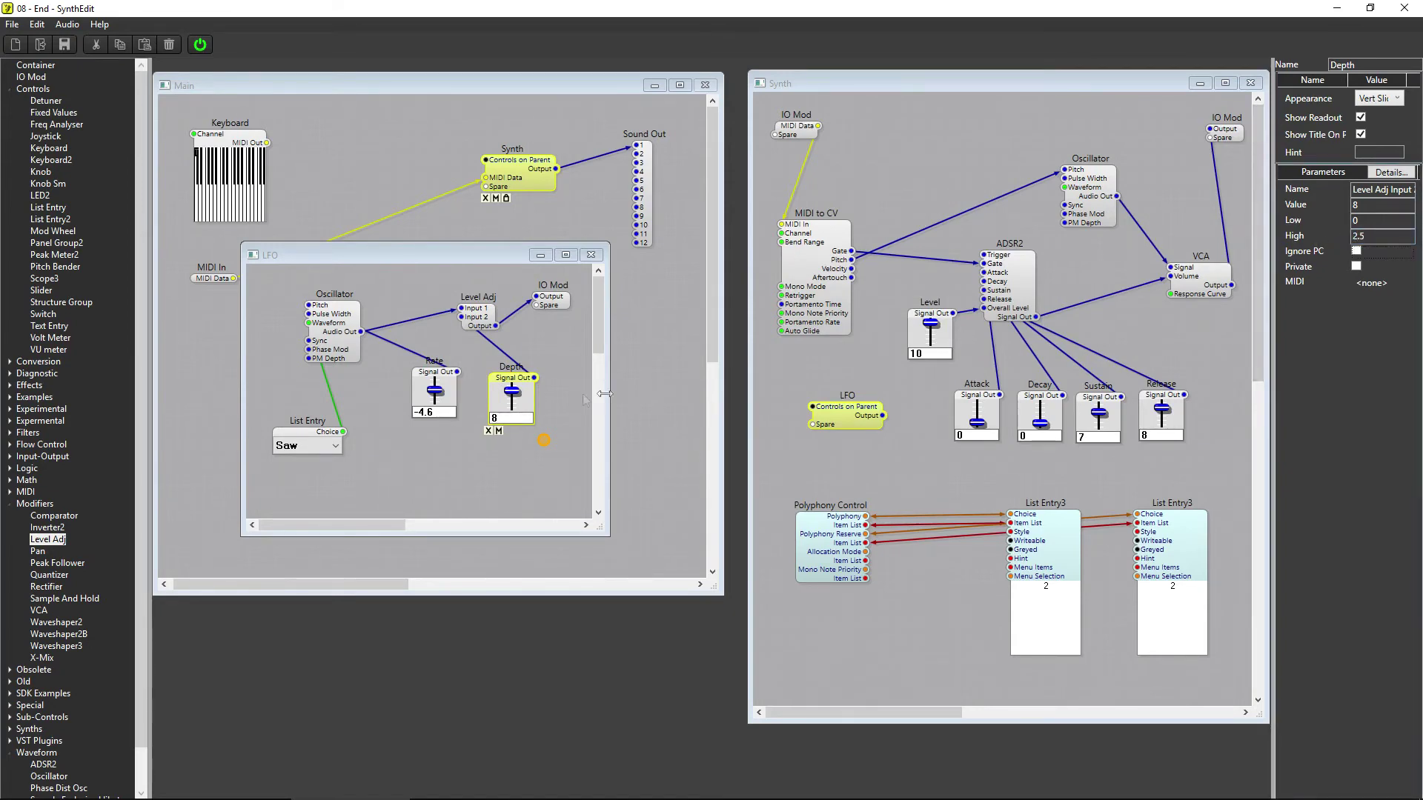
left_click_drag(511, 392, 509, 384)
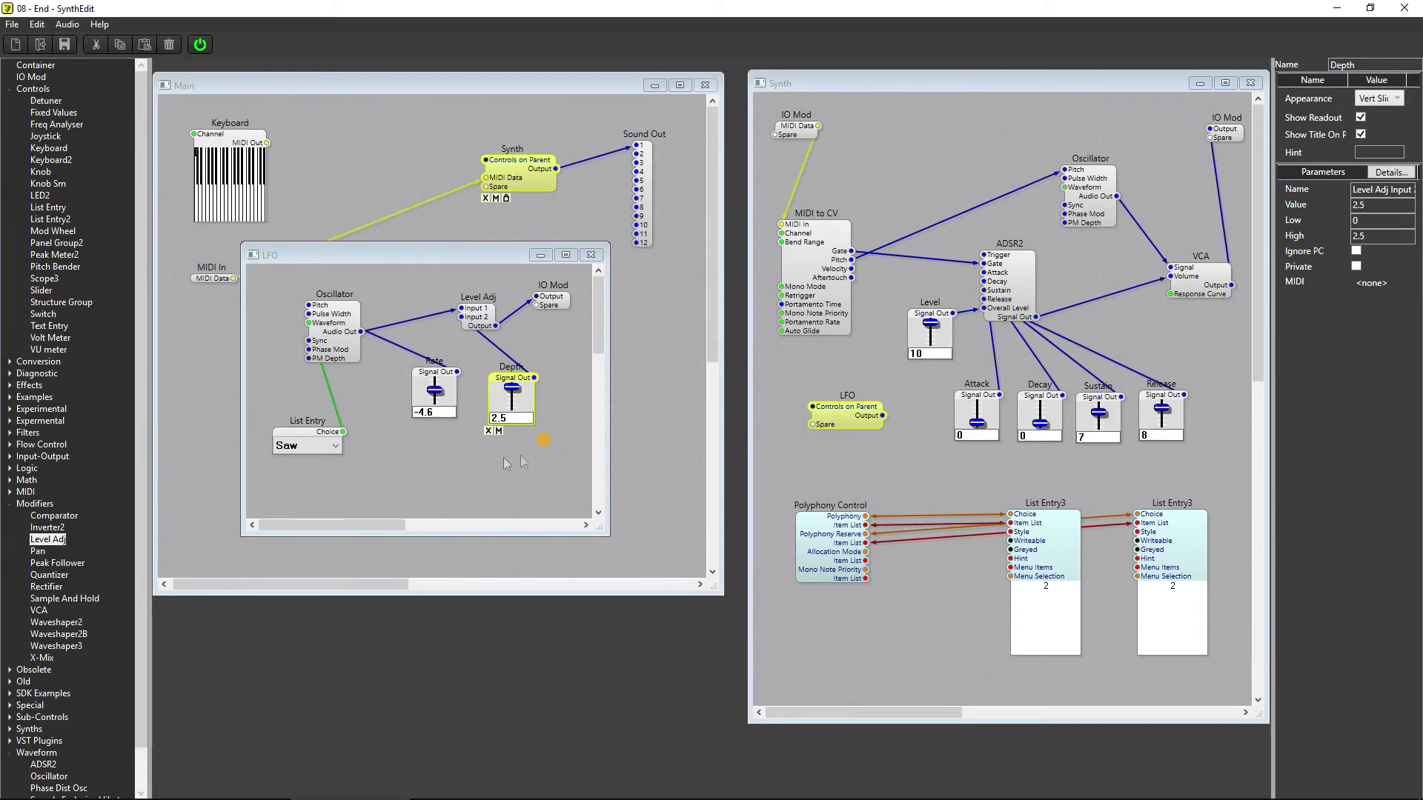
left_click_drag(883, 416, 1064, 170)
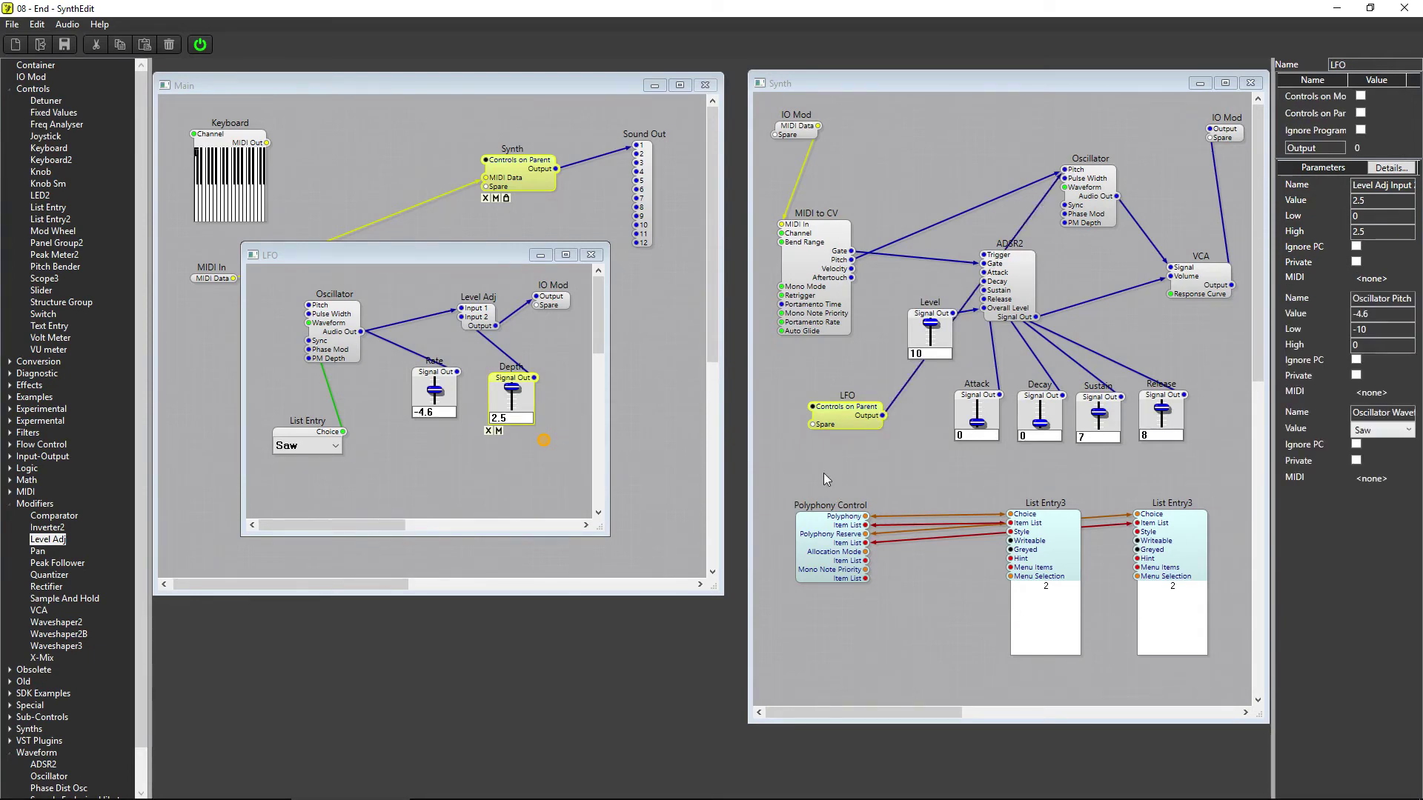
Step: Sweep Rate between -3.4 and -10, switch audio processing off, and lower Depth to 0.5875
left_click_drag(435, 390, 437, 370)
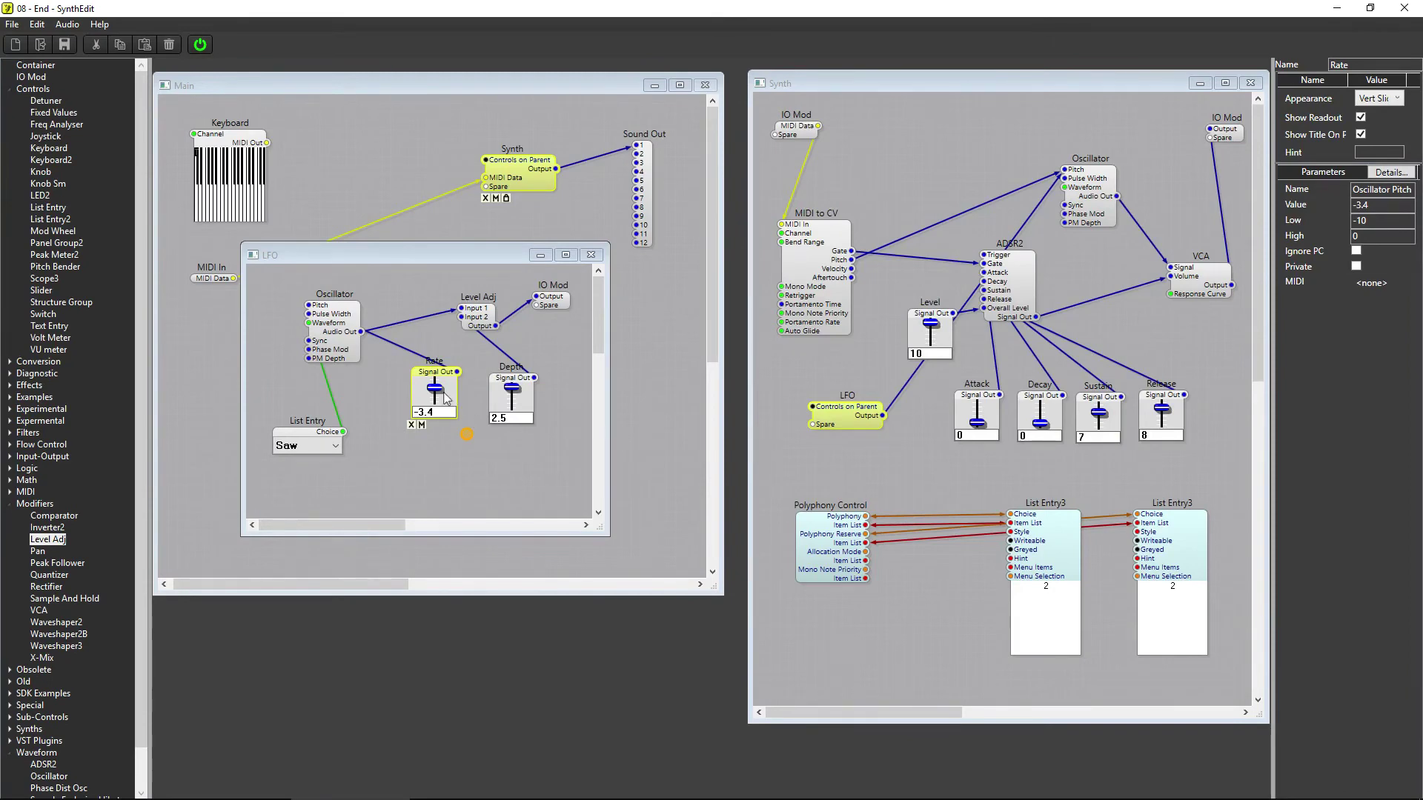
left_click_drag(435, 388, 436, 398)
left_click_drag(443, 462, 451, 491)
left_click_drag(441, 401, 441, 399)
left_click(195, 45)
left_click_drag(511, 388, 517, 486)
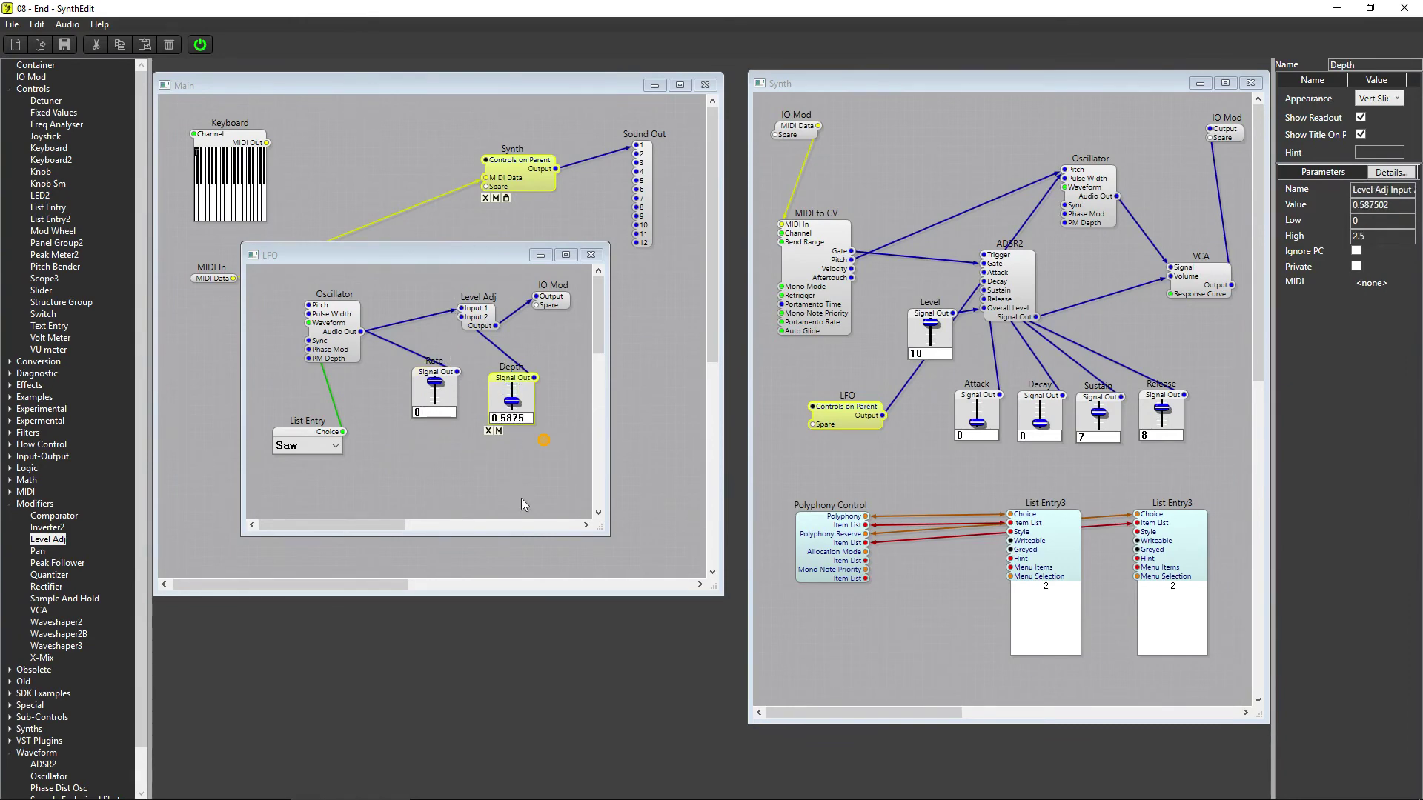
Step: Set Rate to -4.05 and change the LFO waveform list to Sine
left_click(435, 389)
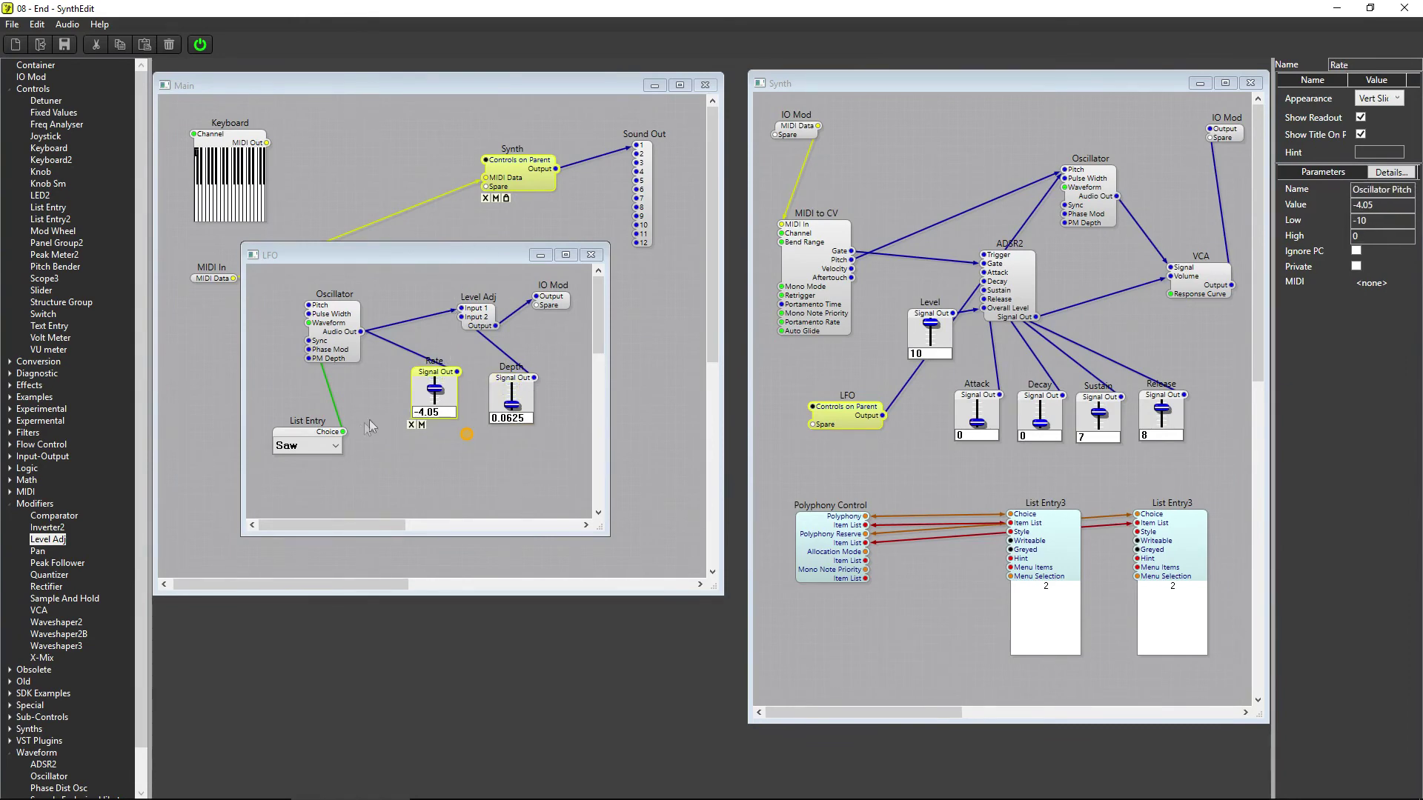
left_click(341, 447)
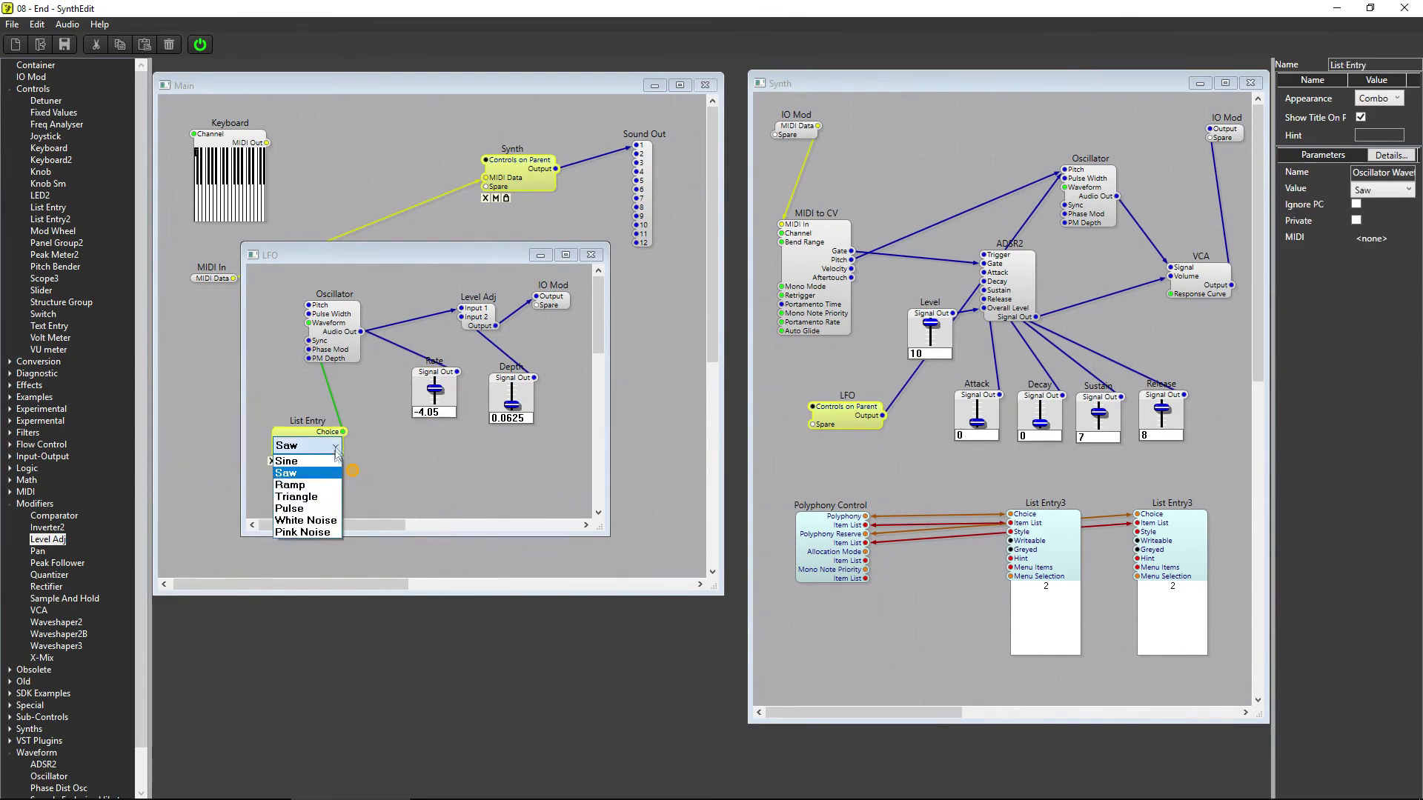
left_click(331, 463)
left_click(435, 444)
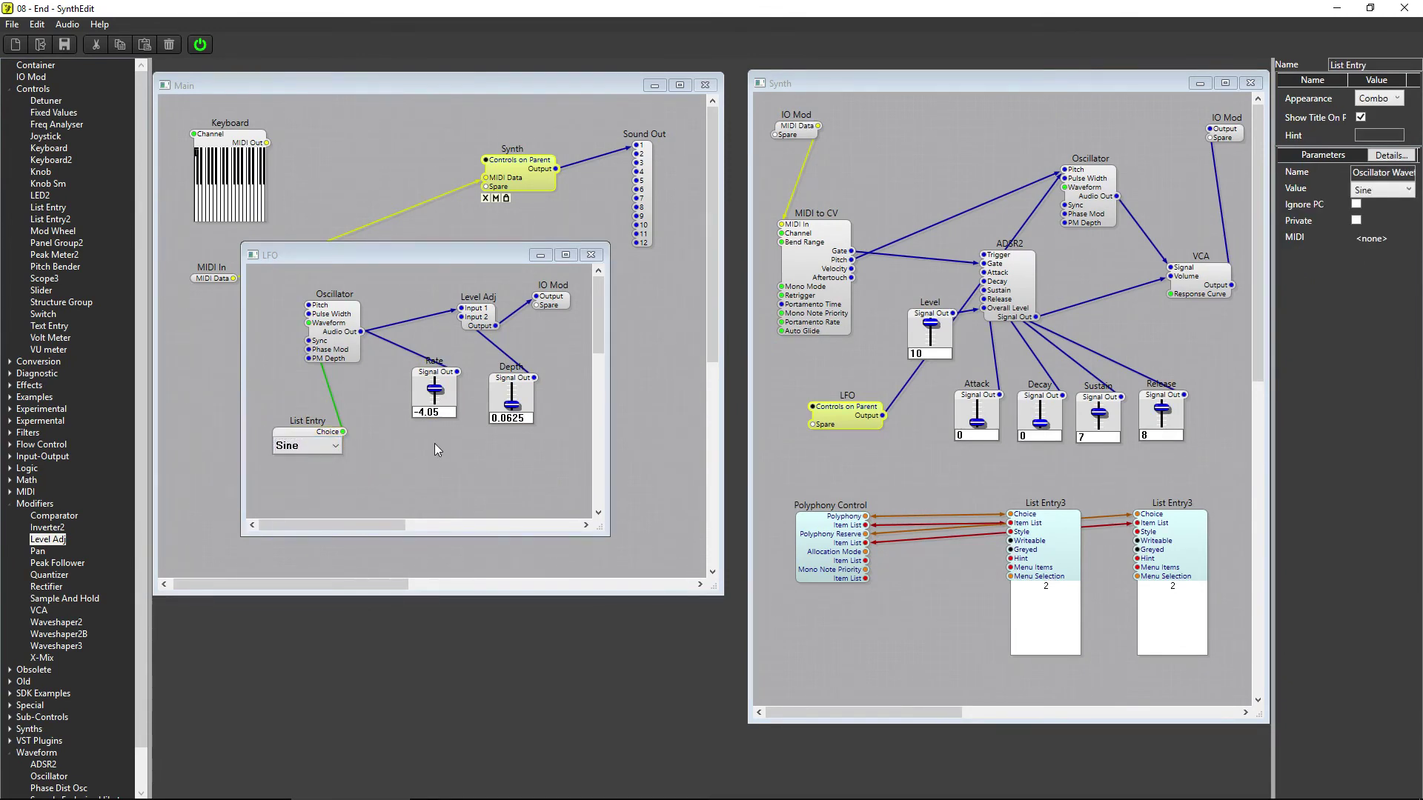